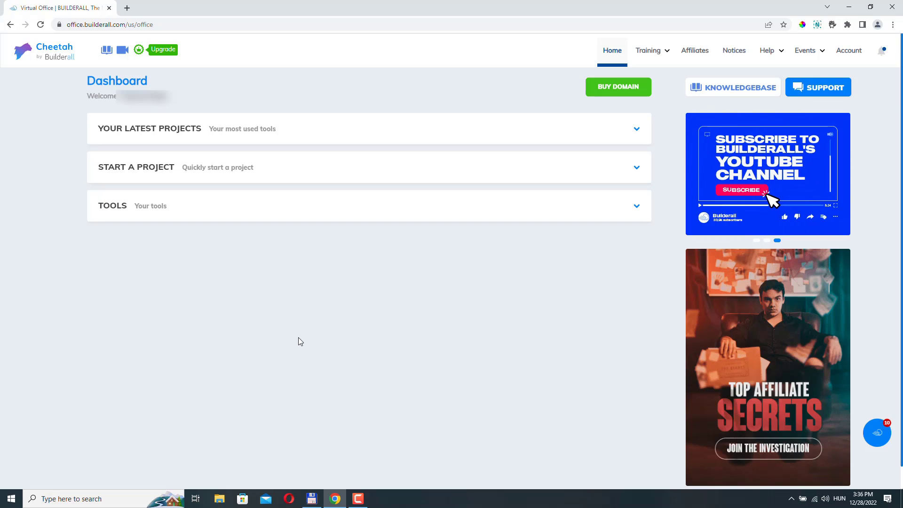
Collapse Your Latest Projects, toggle Start a Project, and expand TOOLS to list Builderall Website Builder.
left_click(197, 129)
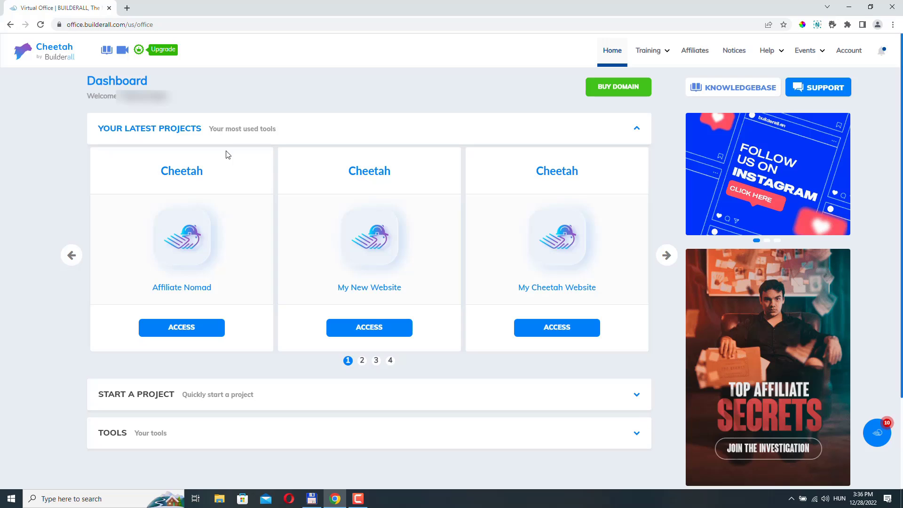
left_click(230, 132)
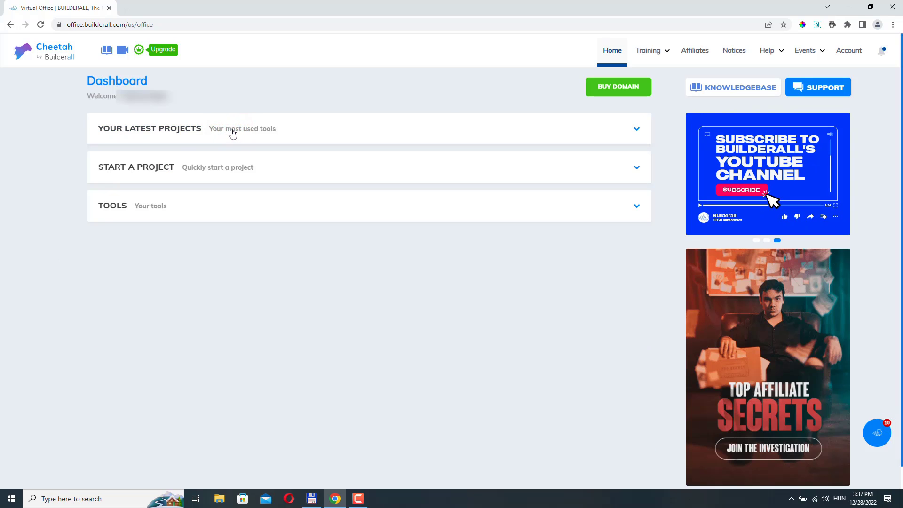
left_click(173, 168)
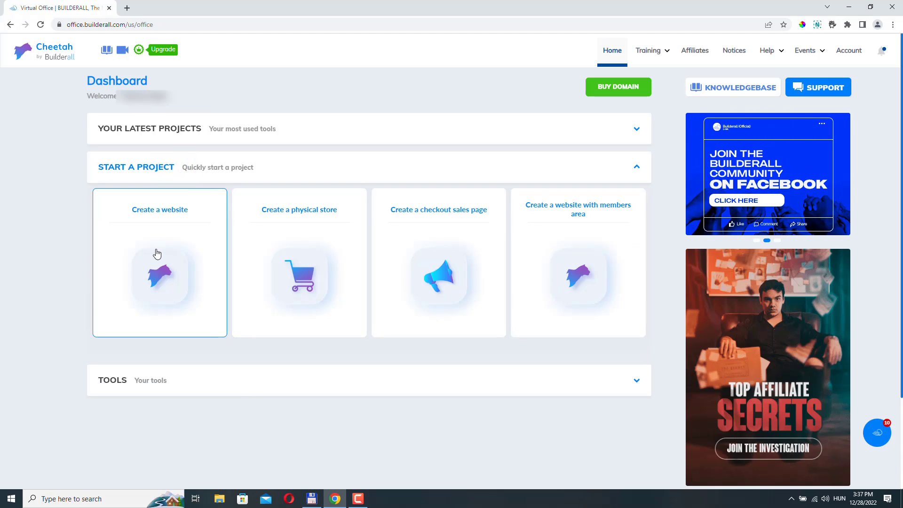
left_click(167, 207)
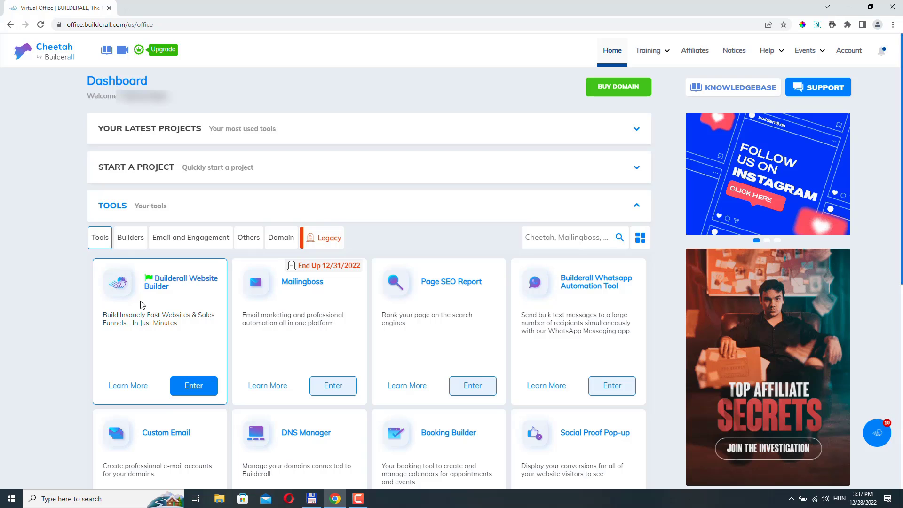
Create a new Professional website from the Air Conditioning Service Webinar Registration Page template.
left_click(194, 386)
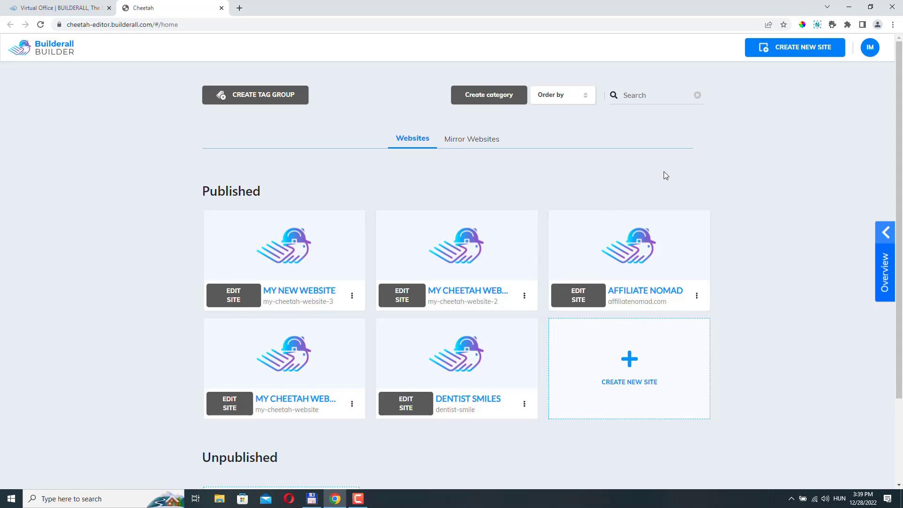
left_click(804, 47)
left_click(286, 258)
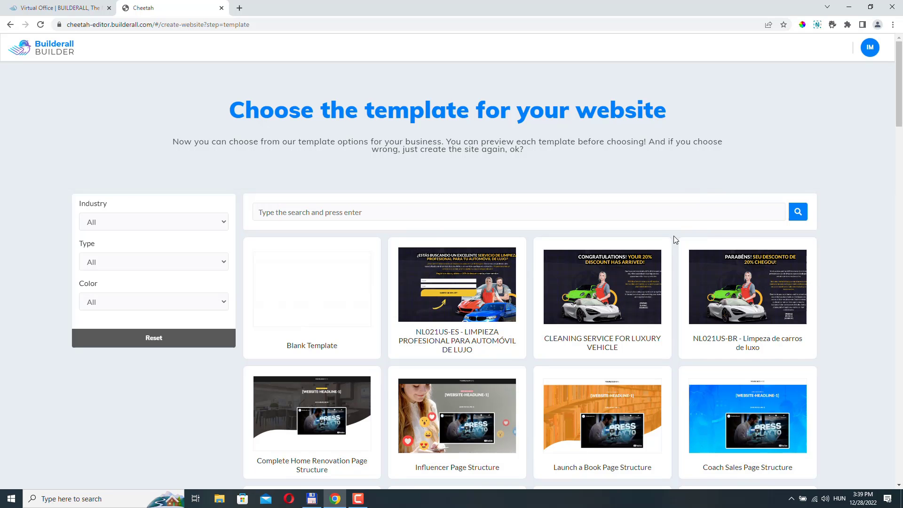
mouse_move(793, 285)
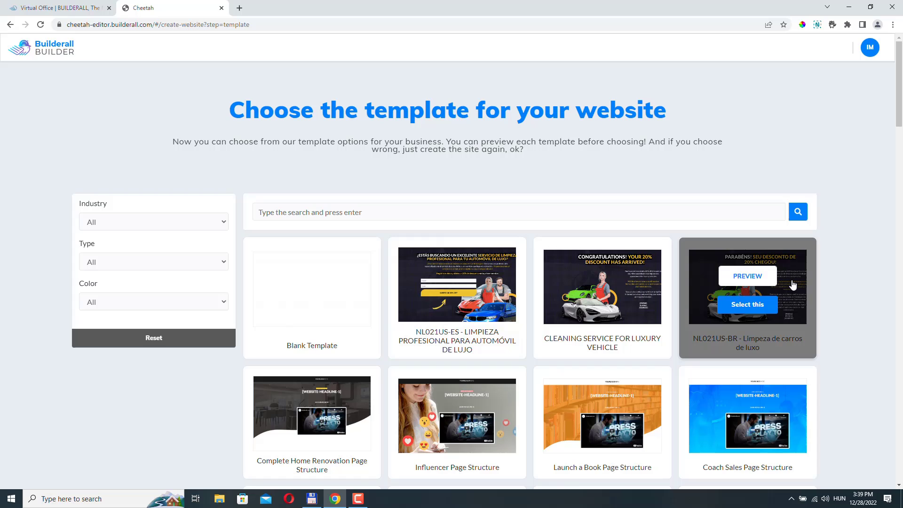
scroll(771, 282, "down", 15)
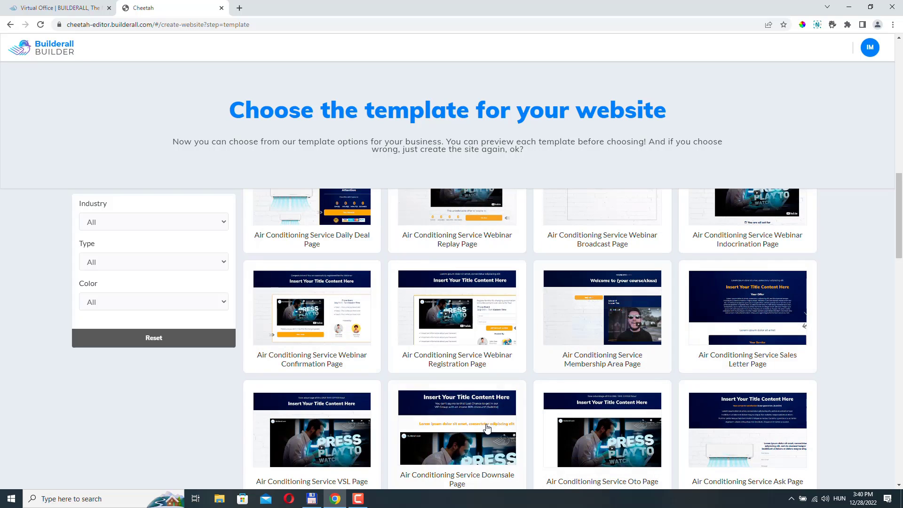
left_click(458, 327)
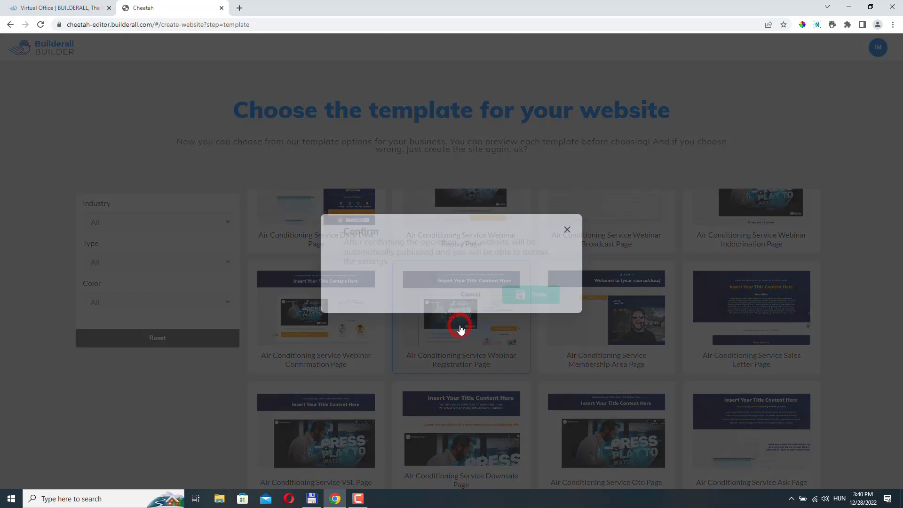
left_click(550, 290)
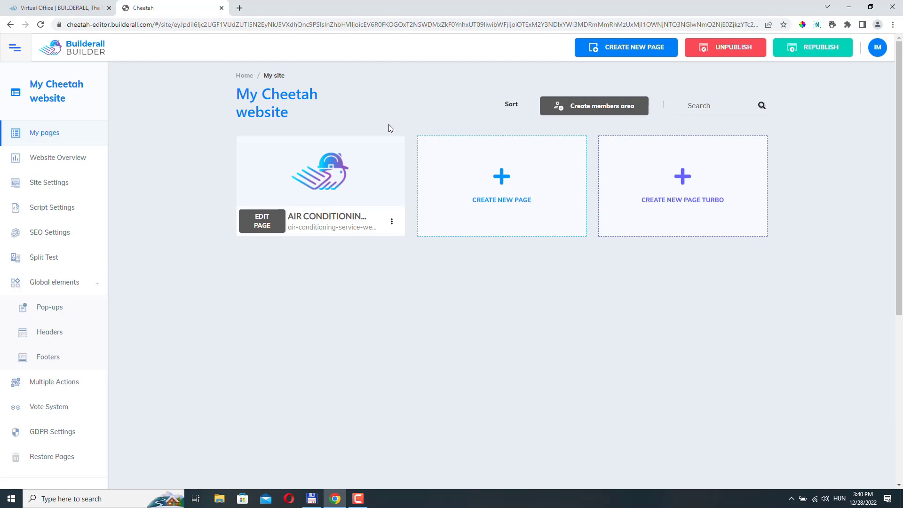
Change the site title to 'Air Conditioning' in Site Settings and save.
triple_click(239, 94)
left_click(47, 186)
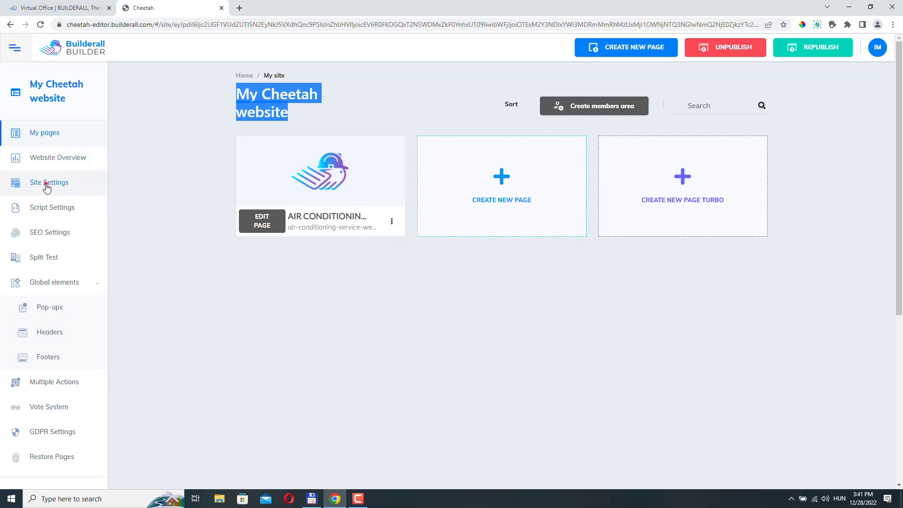
triple_click(360, 254)
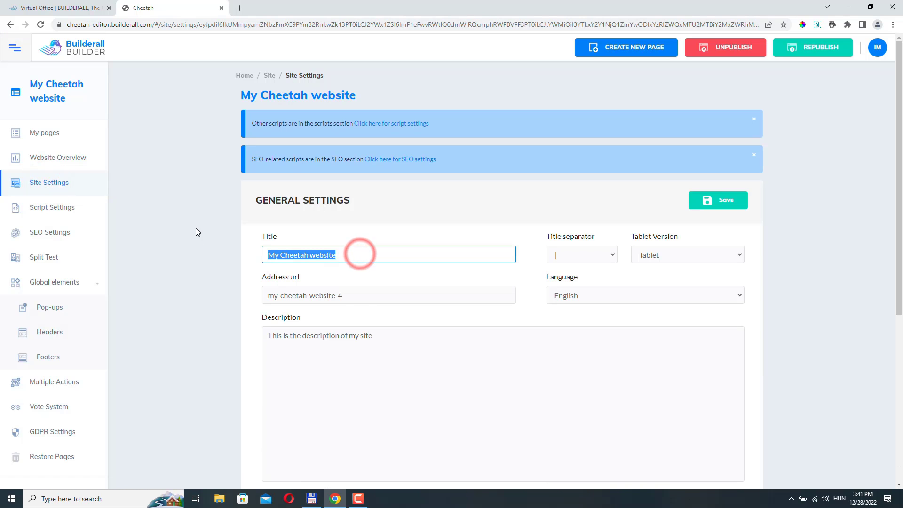
type("Air")
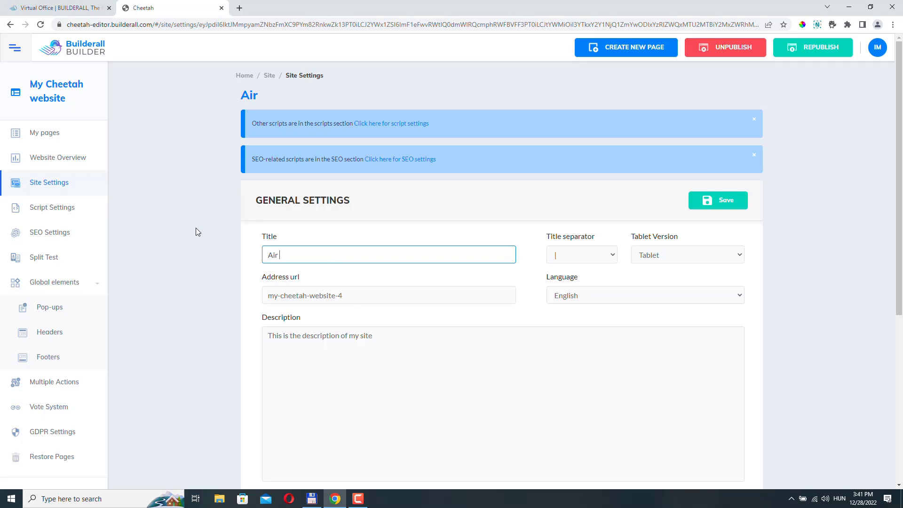
type(" Conditioning")
left_click(728, 200)
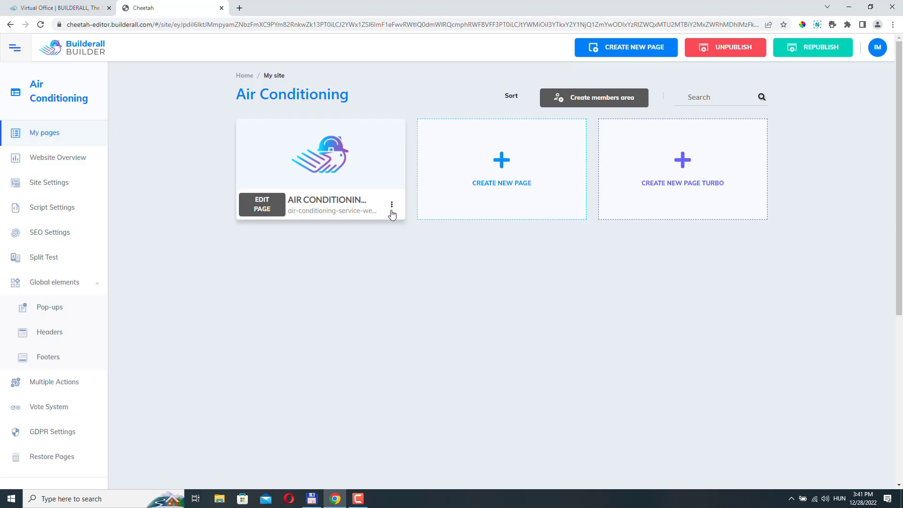
View the Air Conditioning page live on the website, then return to the builder.
left_click(393, 207)
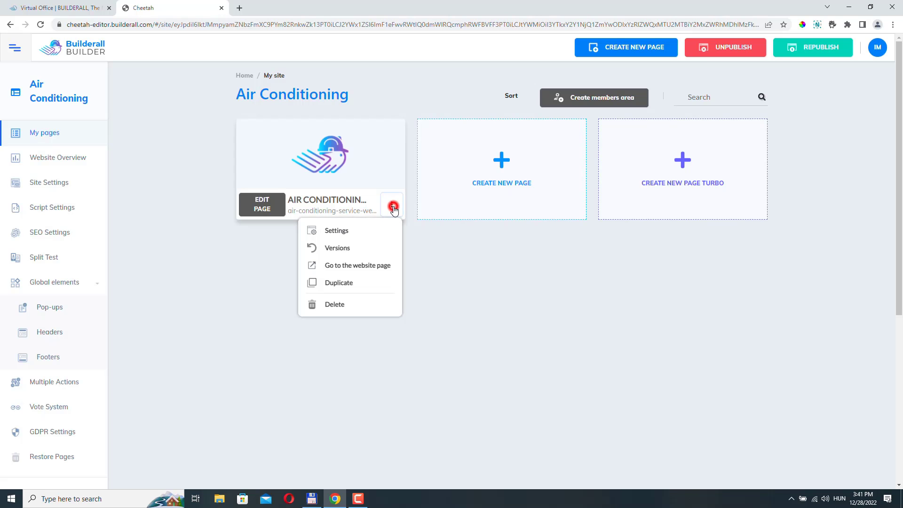
left_click(359, 265)
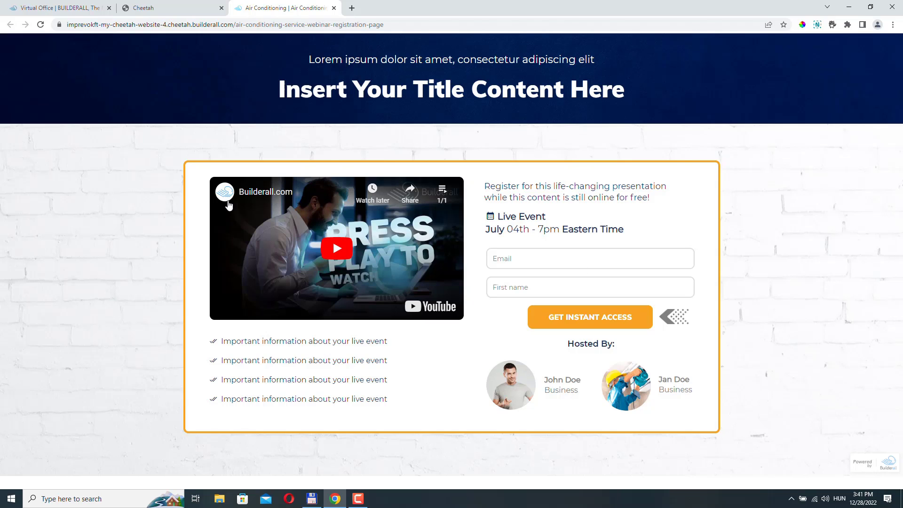
left_click(168, 8)
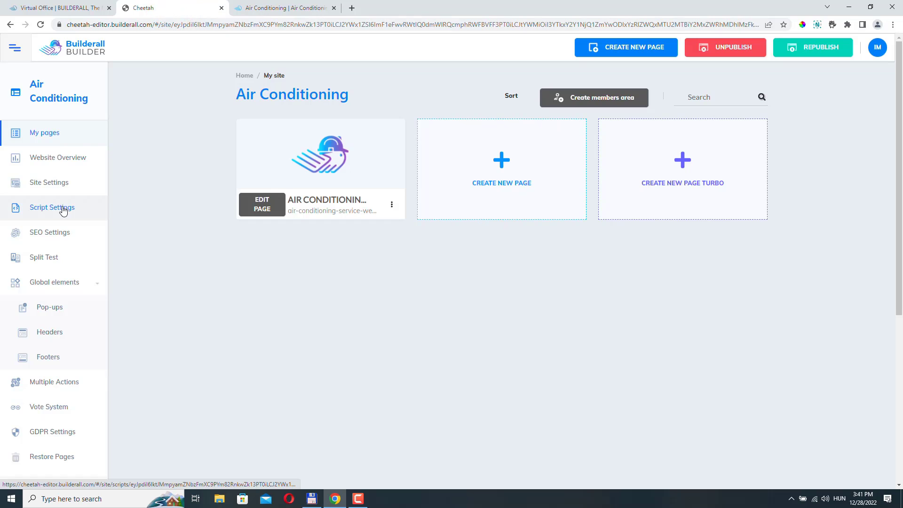
scroll(64, 210, "down", 5)
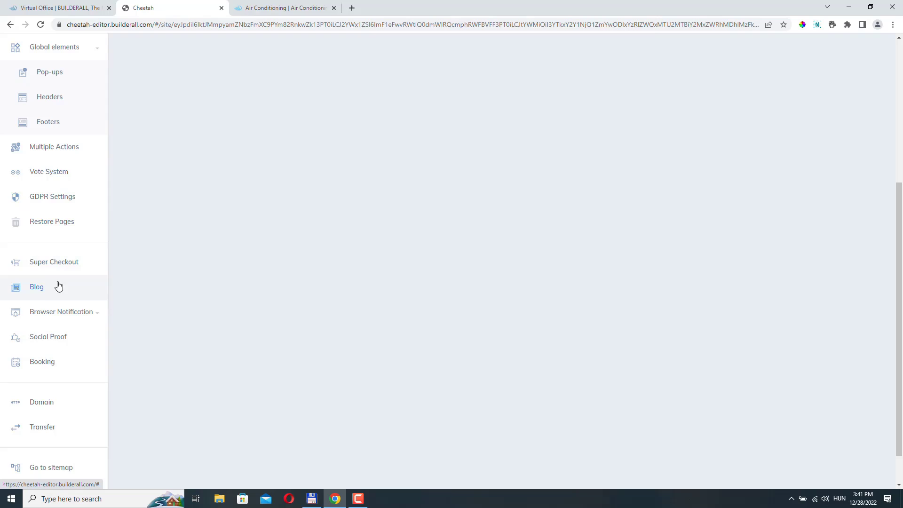
Create 'Air Conditioning Blog' with the description 'This is my air conditioning blog'.
left_click(42, 289)
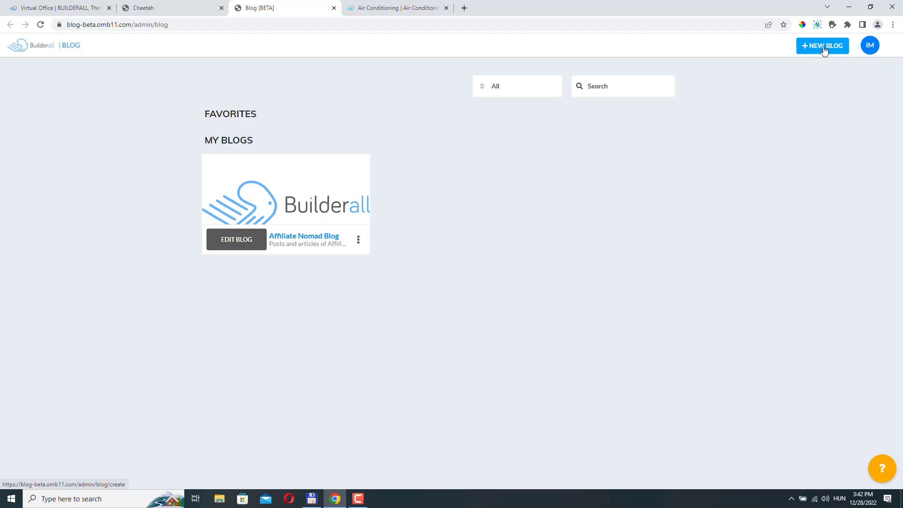
left_click(824, 49)
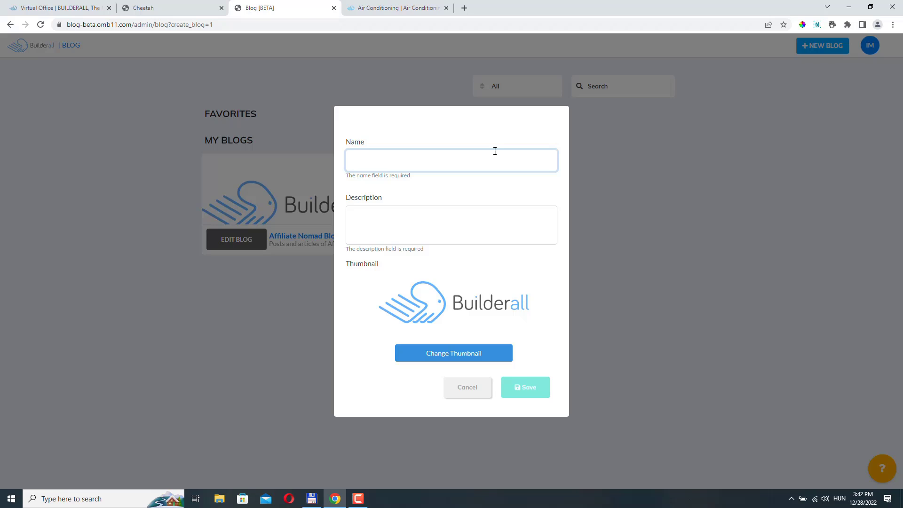
type("Air")
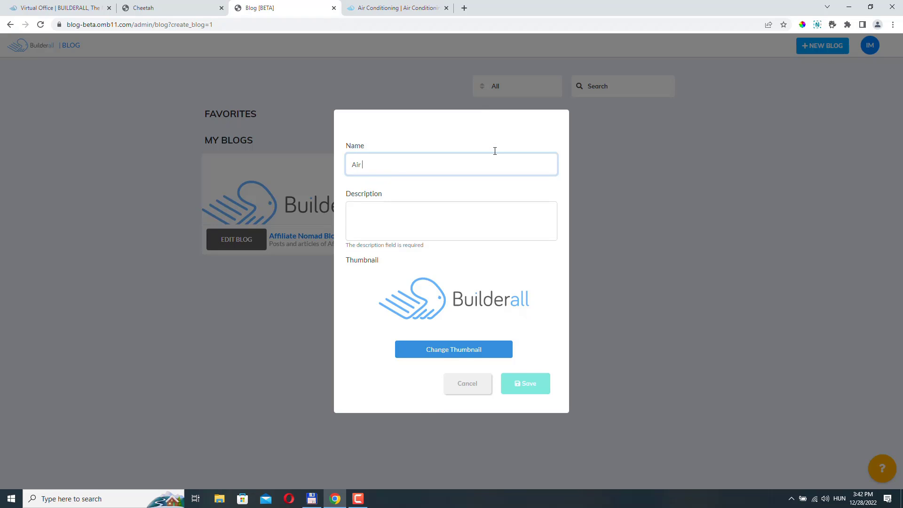
type(" Conditioning Blog")
left_click(369, 211)
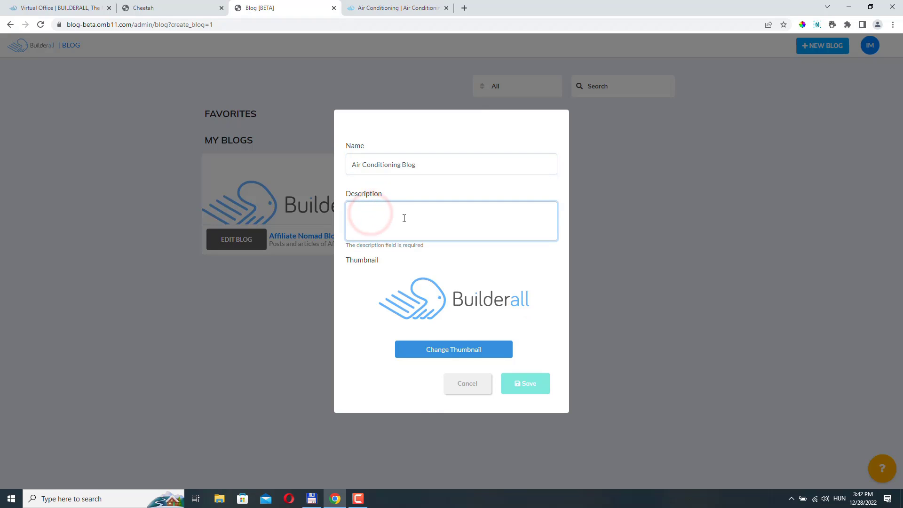
type("This is my air conditioning blog")
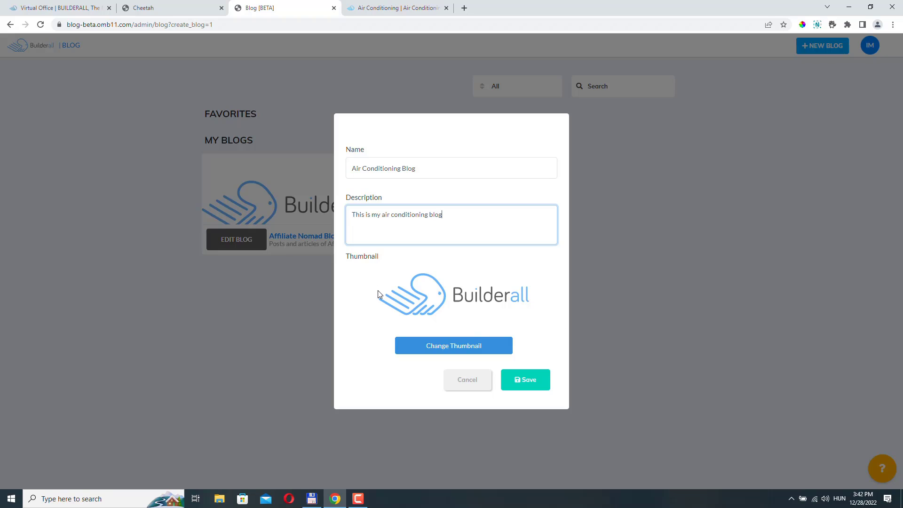
left_click(535, 384)
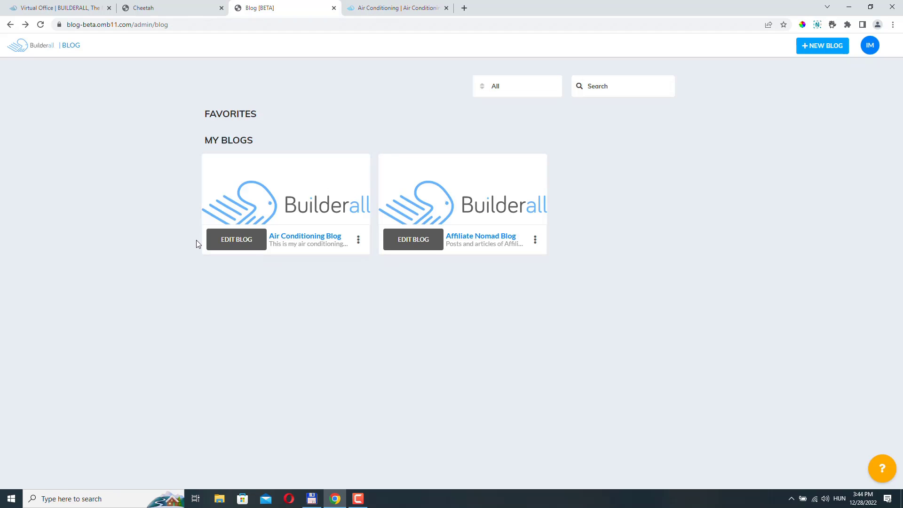
Open the Air Conditioning Blog for editing and expand its sidebar to view the overview.
left_click(359, 240)
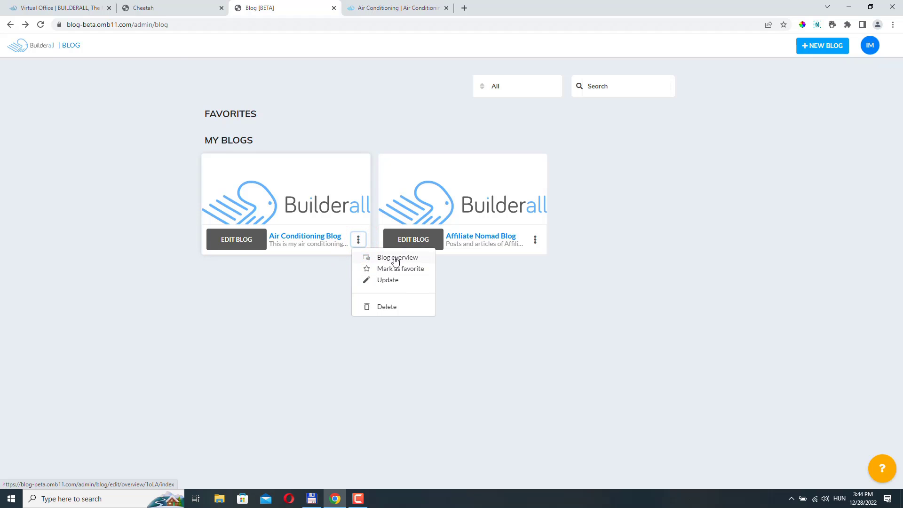
left_click(396, 261)
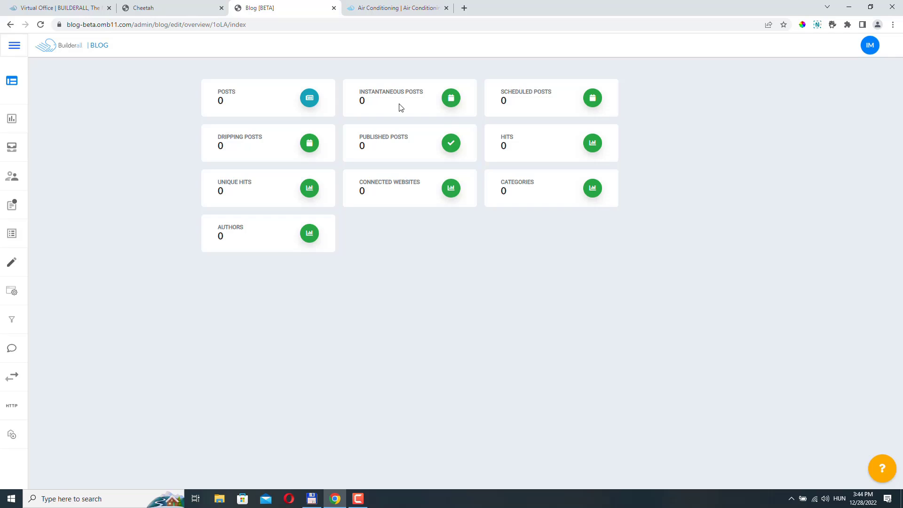
left_click(10, 25)
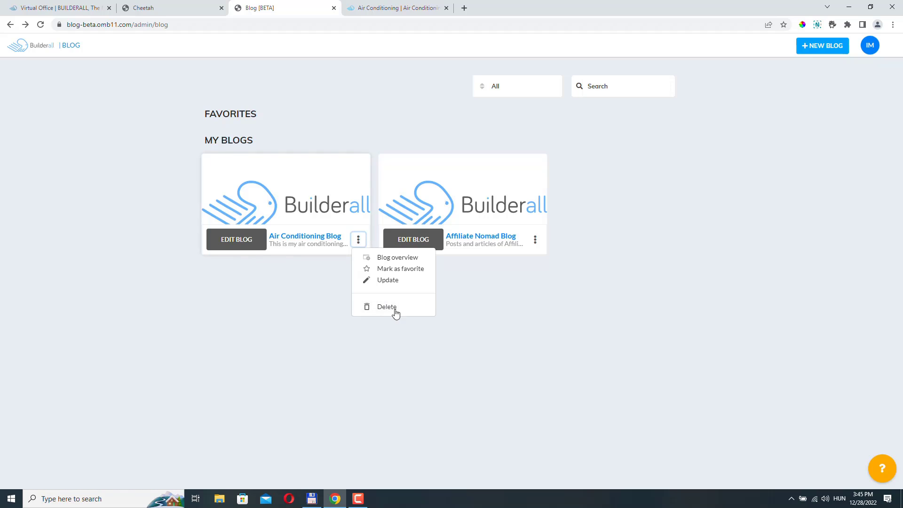
left_click(343, 311)
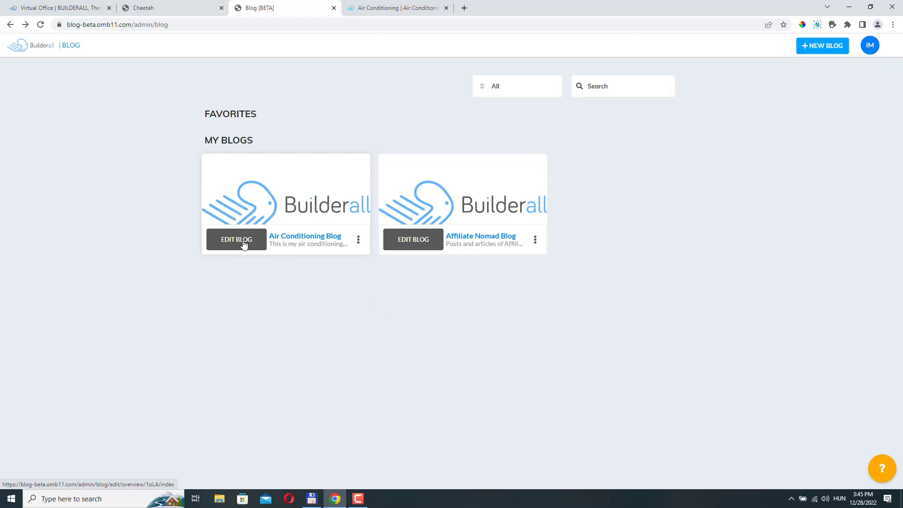
left_click(243, 244)
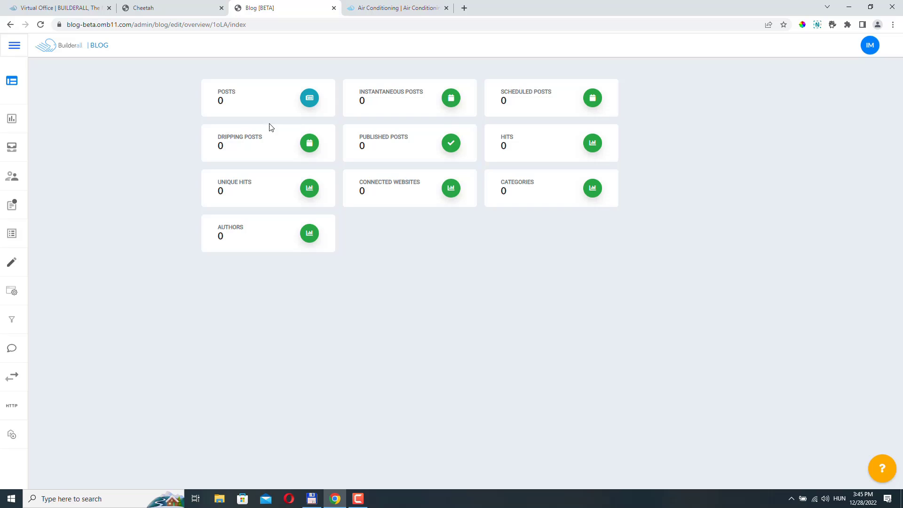
mouse_move(20, 102)
mouse_move(24, 86)
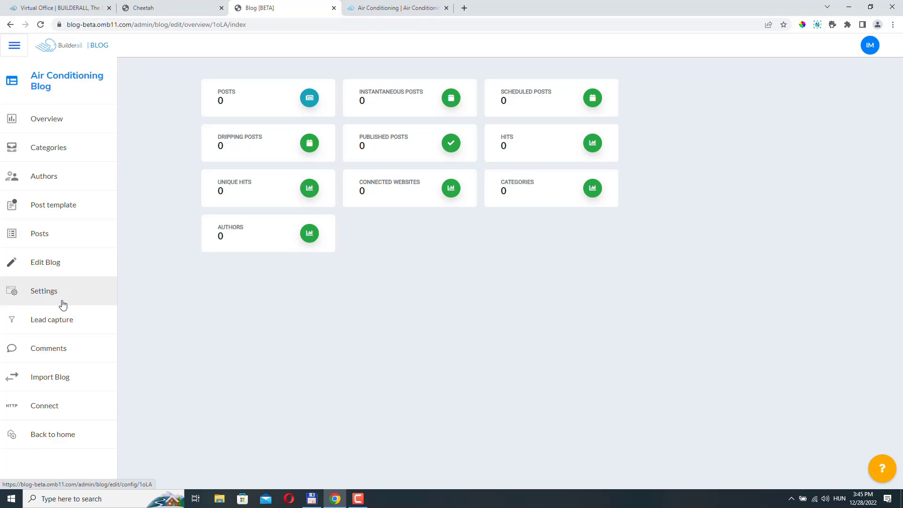
Connect the Air Conditioning website to the blog using the pictured post template.
left_click(54, 411)
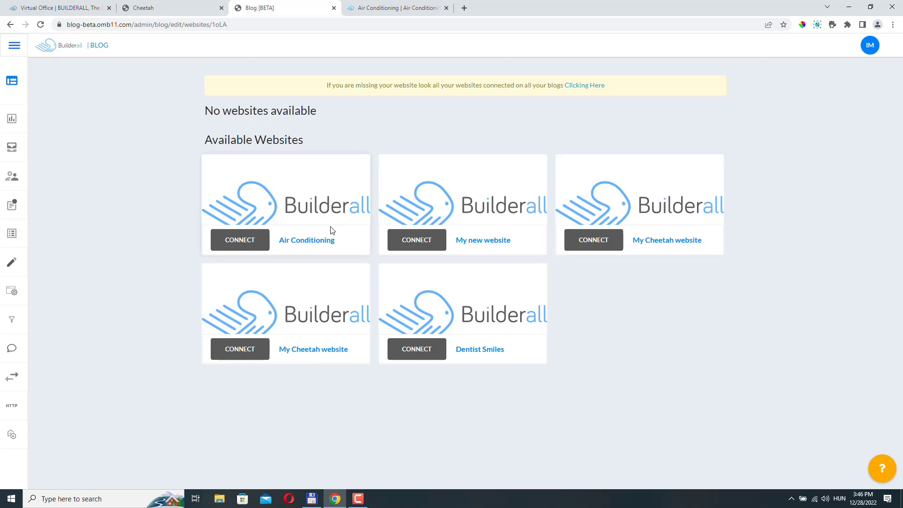
mouse_move(9, 90)
left_click(241, 242)
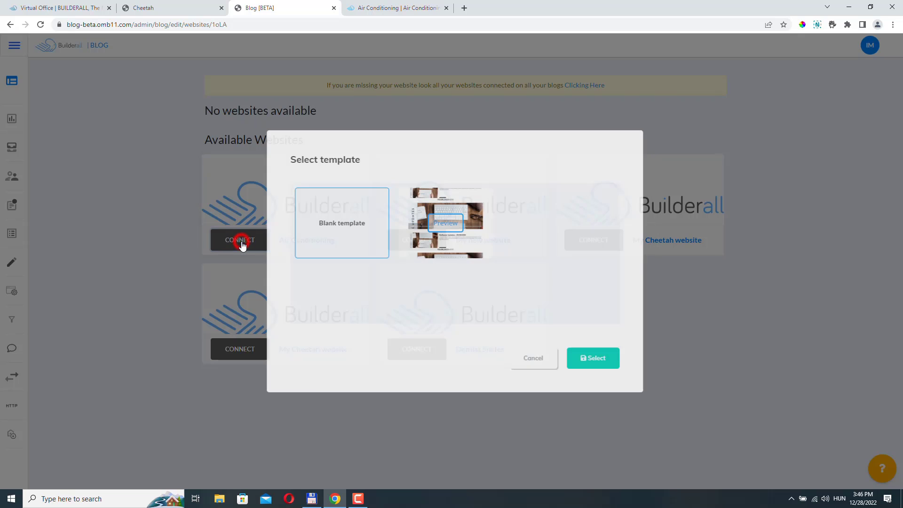
left_click(471, 247)
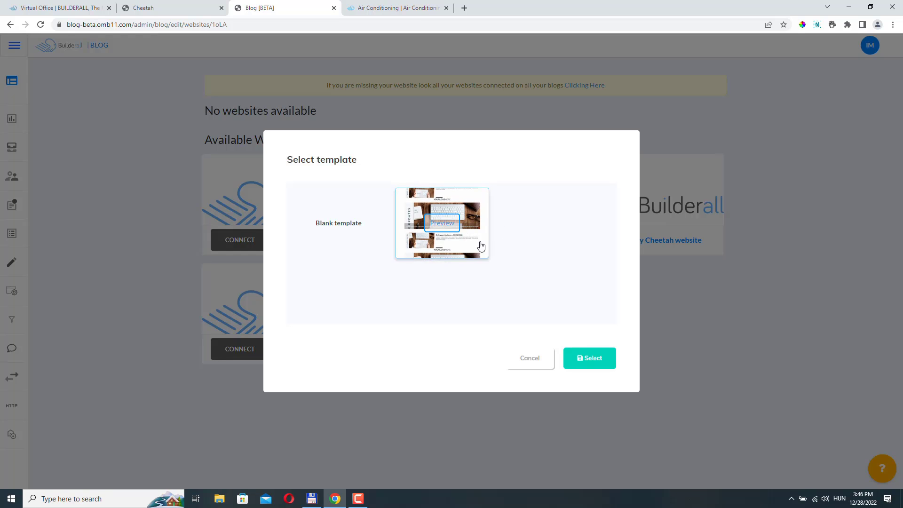
left_click(591, 359)
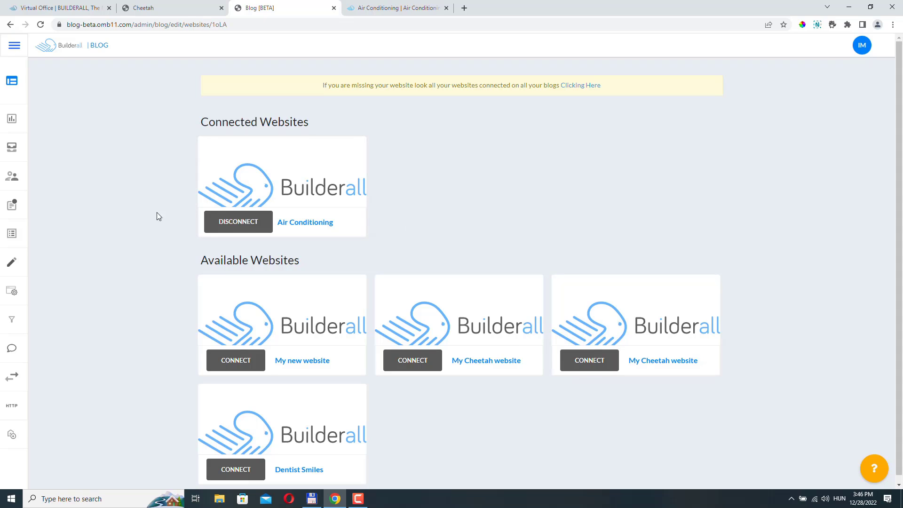
Create a new blog category named DI in Categories and save it.
mouse_move(52, 90)
left_click(51, 148)
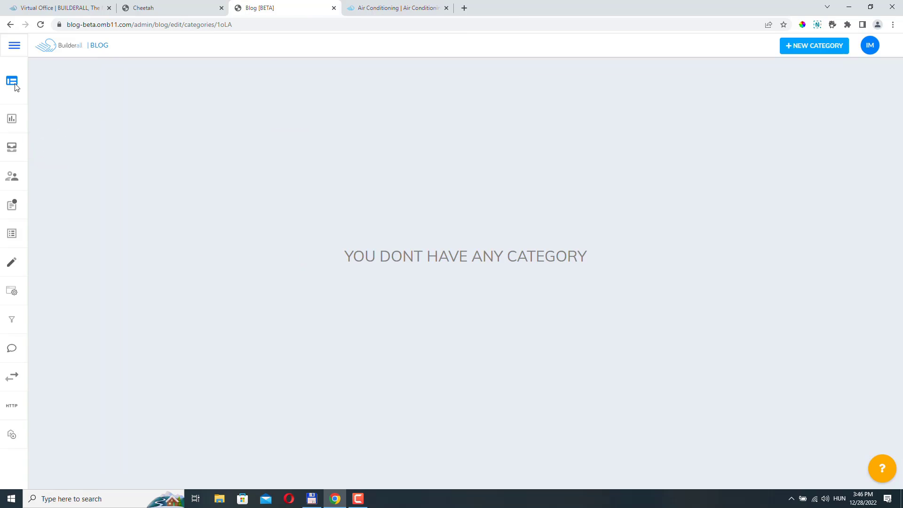
left_click(824, 48)
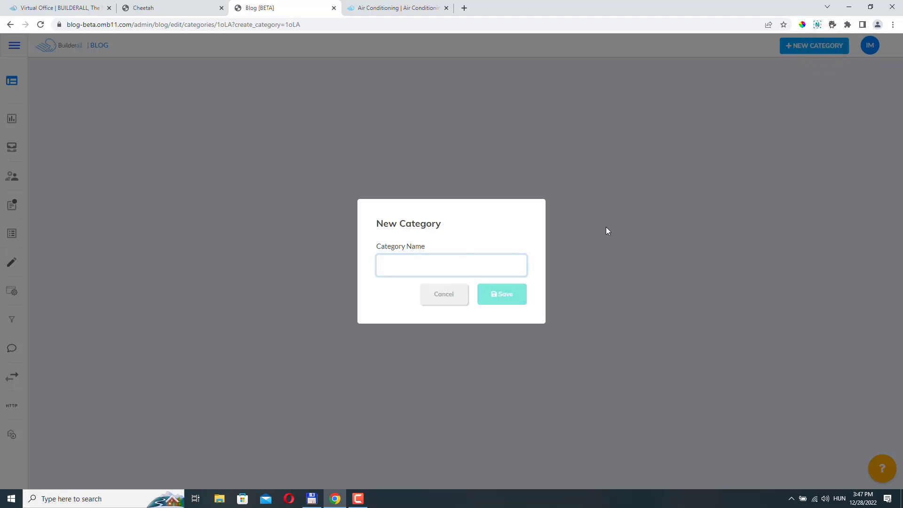
type("DIY")
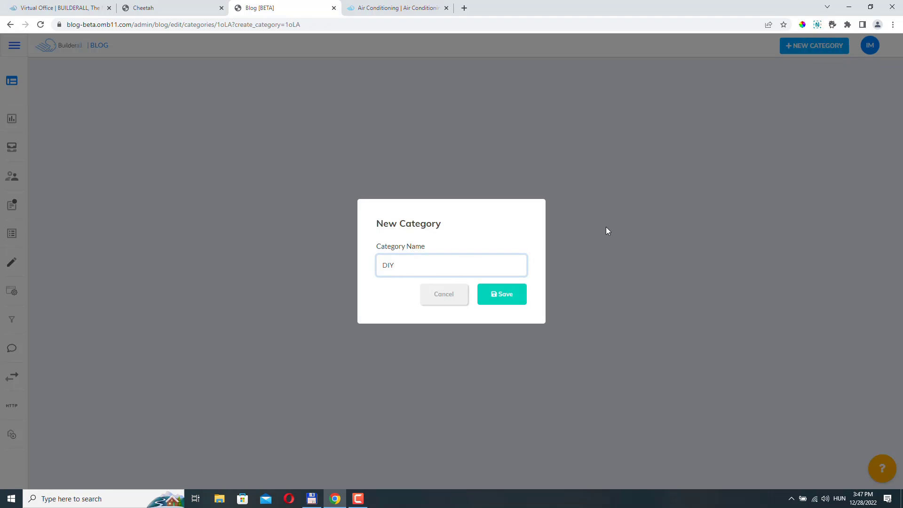
left_click(507, 296)
Rename the category to DIY in capitals, keep slug diy, and update it.
left_click(357, 88)
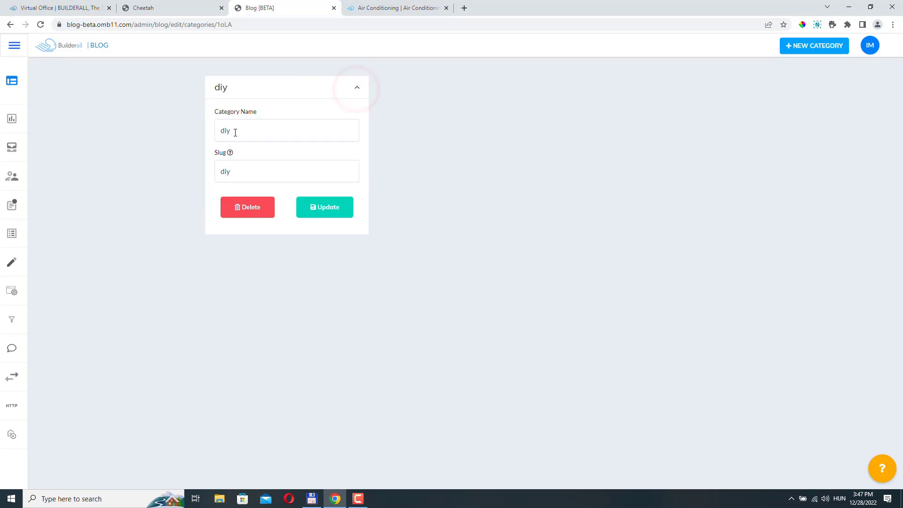
double_click(254, 131)
left_click(225, 132)
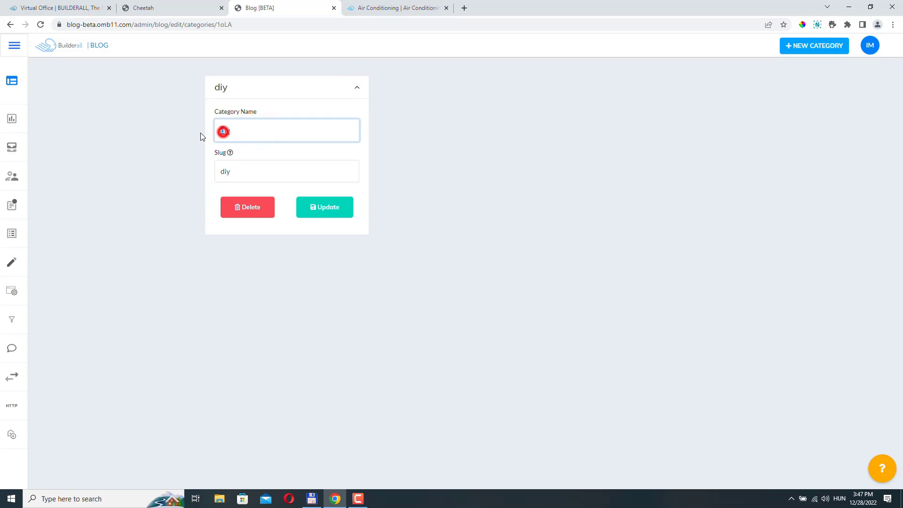
type("D")
key("BackSpace")
key("BackSpace")
type("IY")
double_click(236, 172)
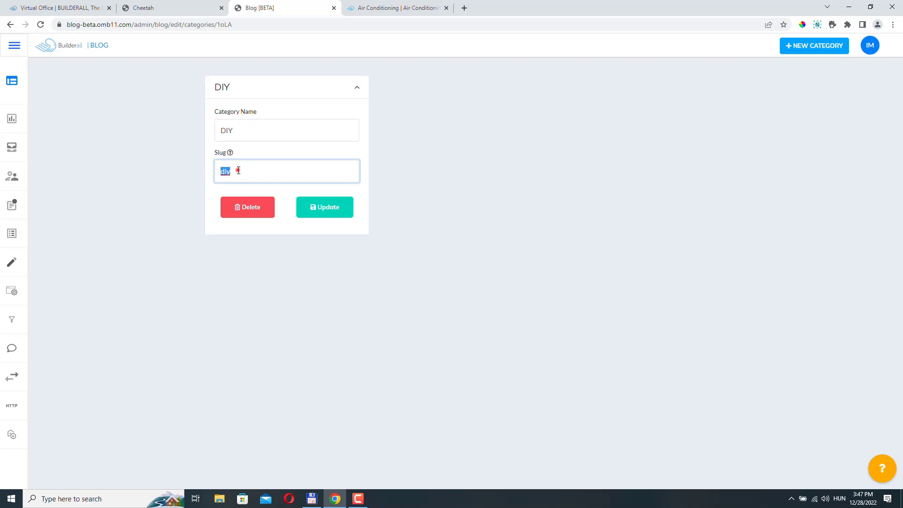
left_click(239, 170)
left_click(337, 215)
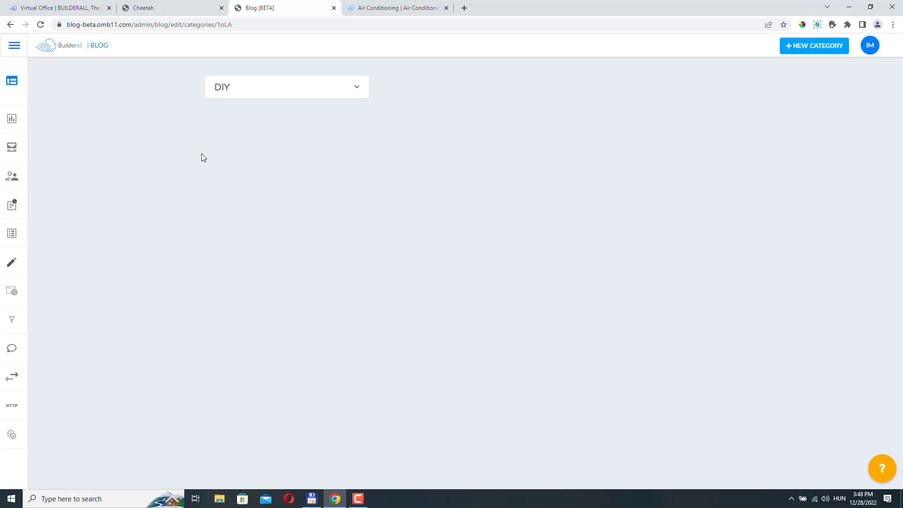
Start a new author and fill in the author's name and e-mail address.
left_click(54, 178)
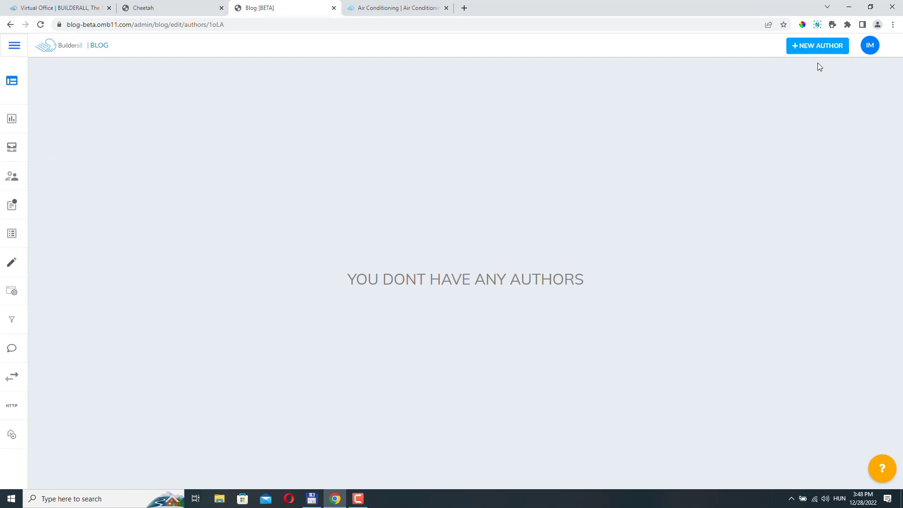
left_click(816, 47)
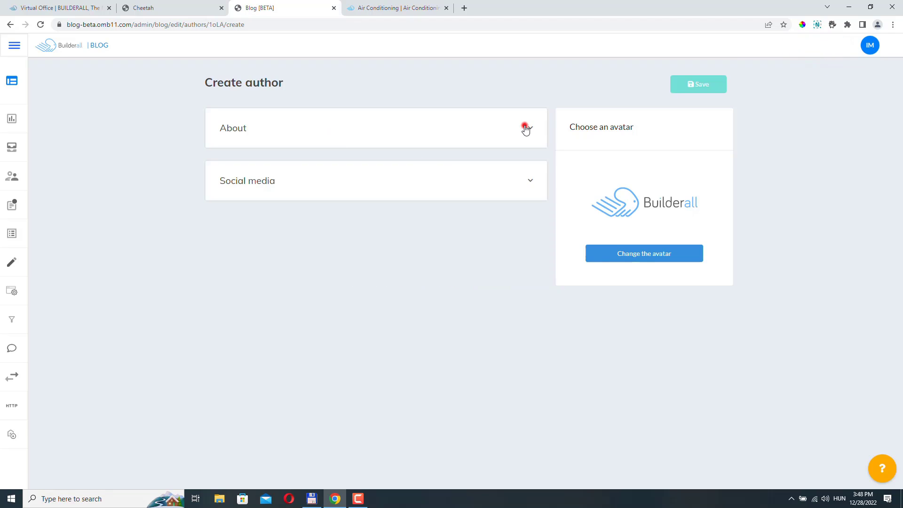
left_click(526, 128)
left_click(293, 183)
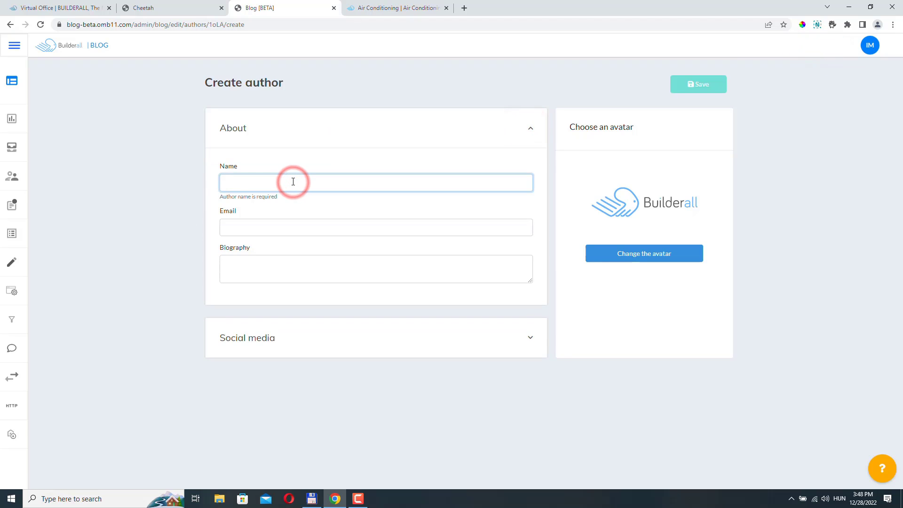
type("Bl")
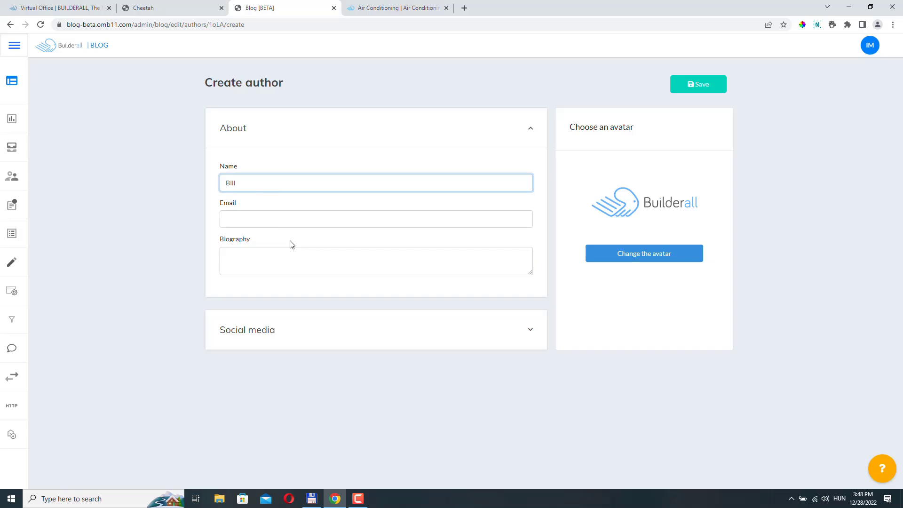
left_click(263, 217)
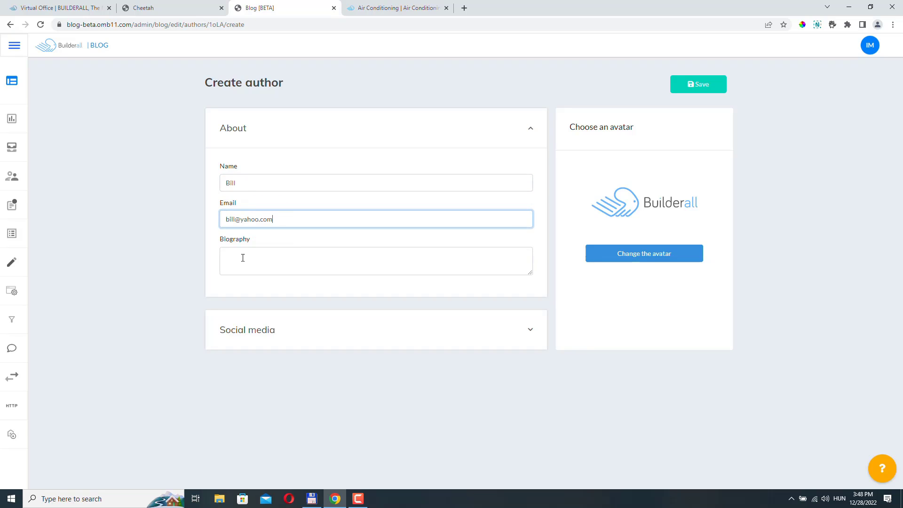
Review the author's biography and social media sections, then save the new author.
left_click(256, 263)
left_click(401, 330)
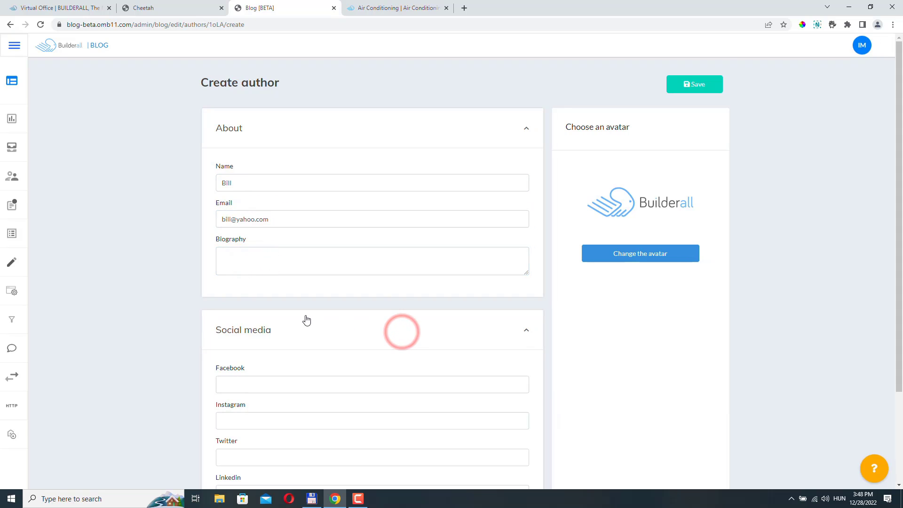
scroll(292, 219, "down", 2)
scroll(308, 329, "up", 1)
scroll(284, 207, "down", 1)
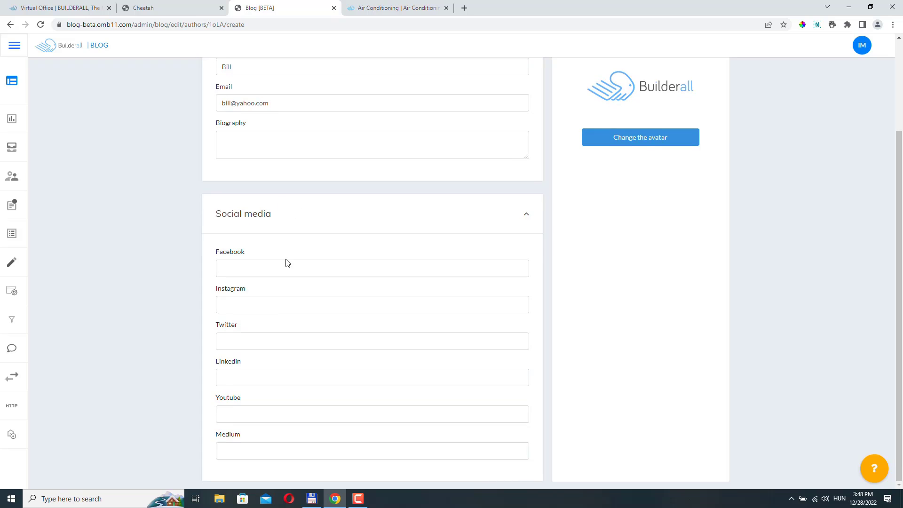
scroll(288, 309, "up", 3)
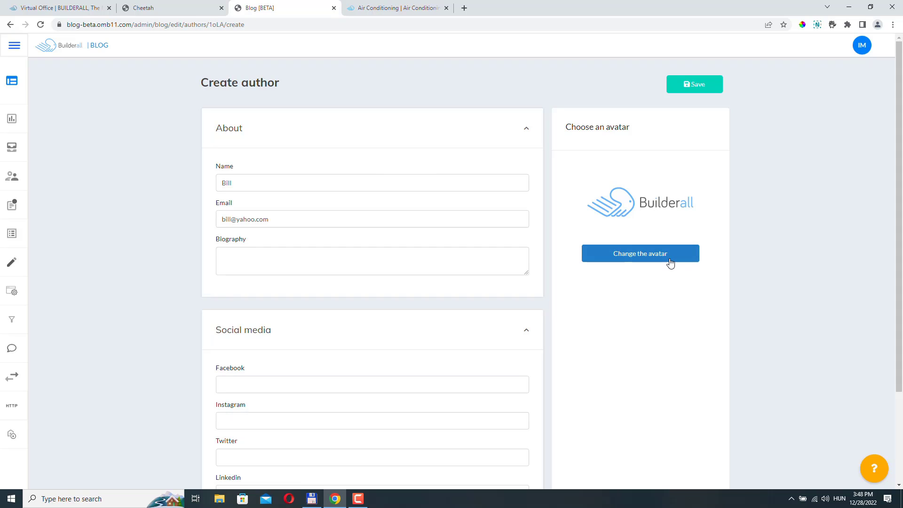
left_click(695, 88)
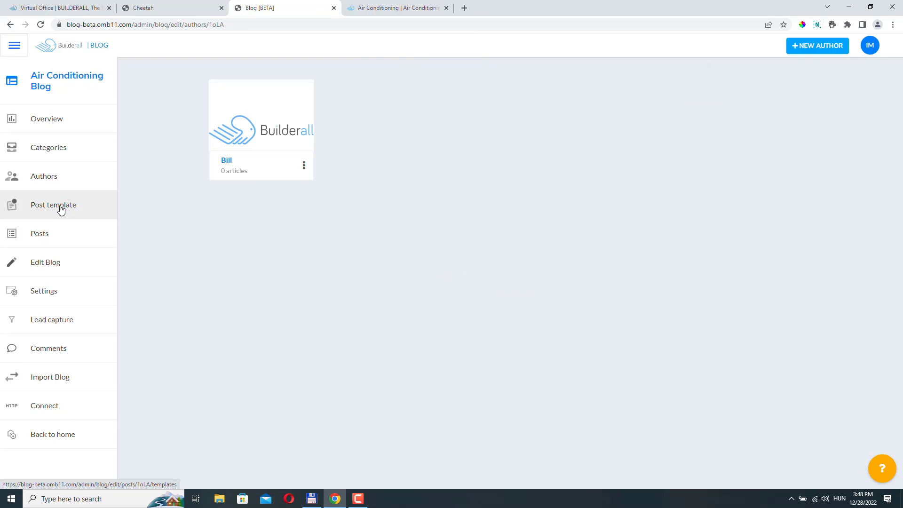
Check the empty Post templates page, then open the blog's empty Posts page.
left_click(60, 209)
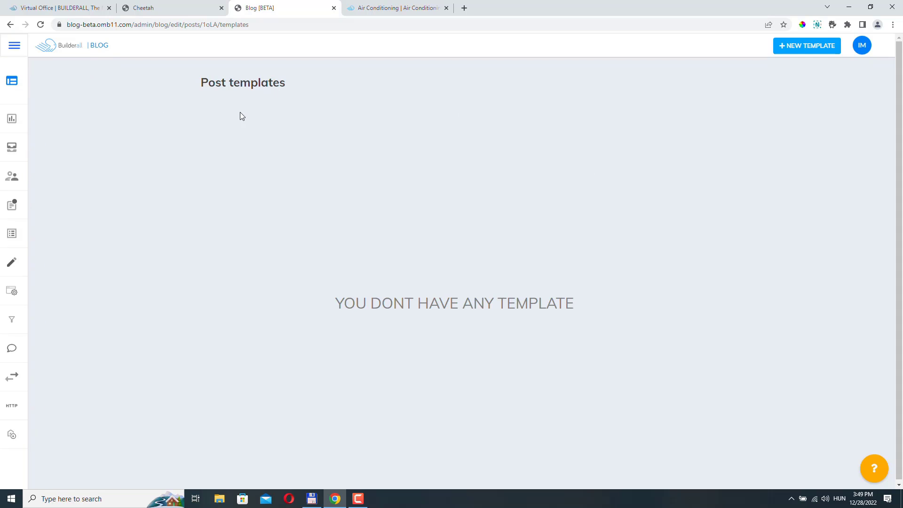
left_click(39, 235)
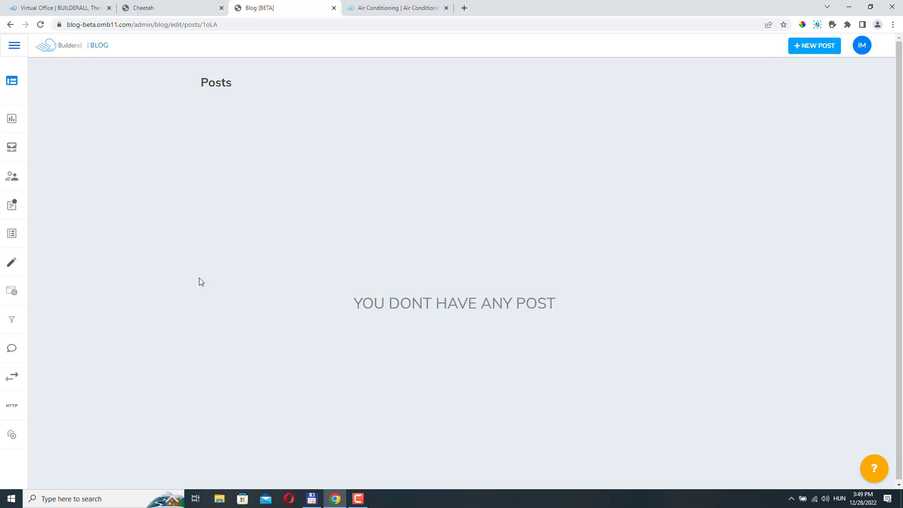
Start a new post titled 'My first post' with an air conditioner thumbnail image.
left_click(815, 45)
left_click(877, 71)
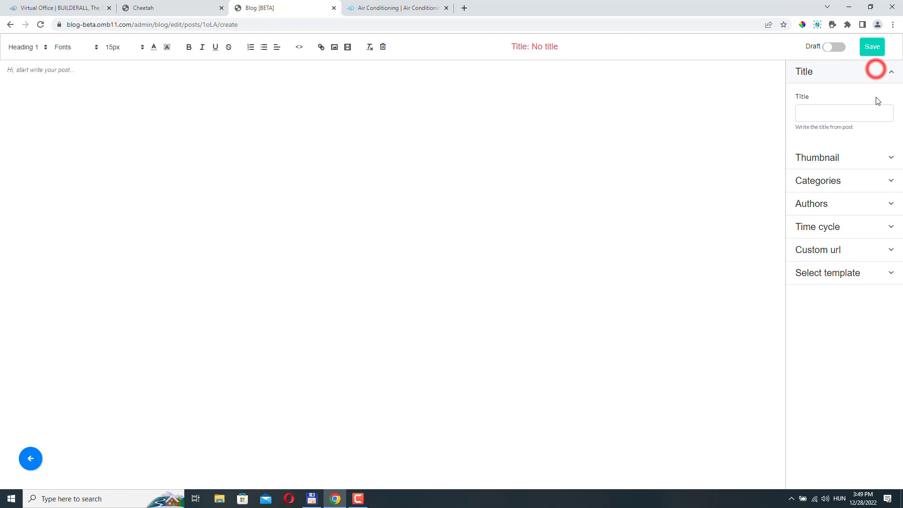
left_click(824, 112)
type("My")
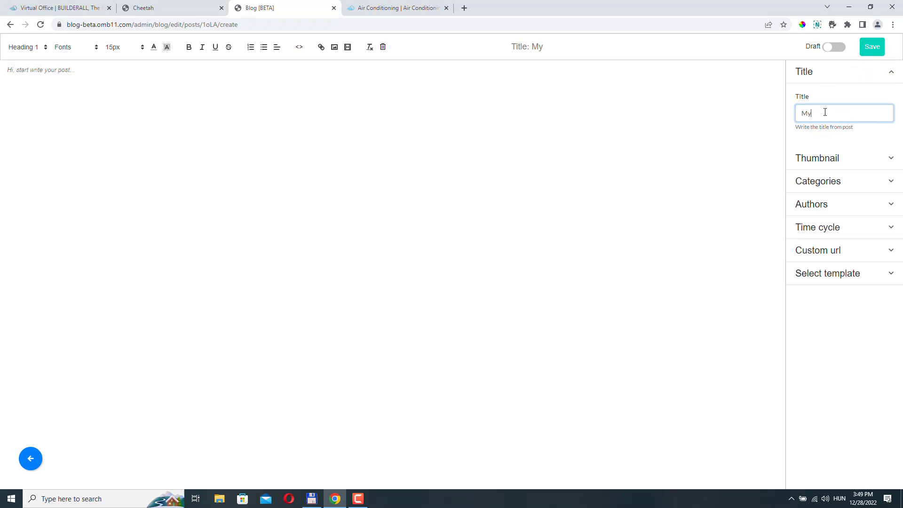
type(" first post")
left_click(832, 158)
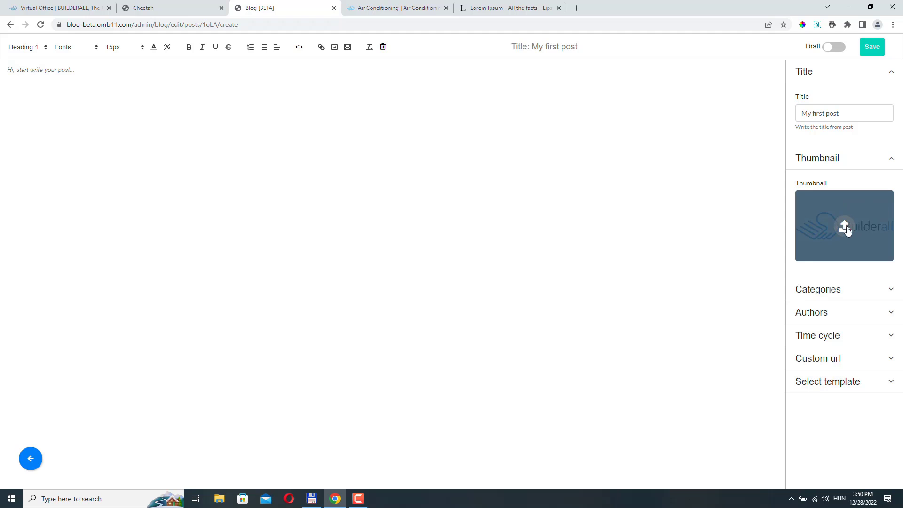
left_click(846, 227)
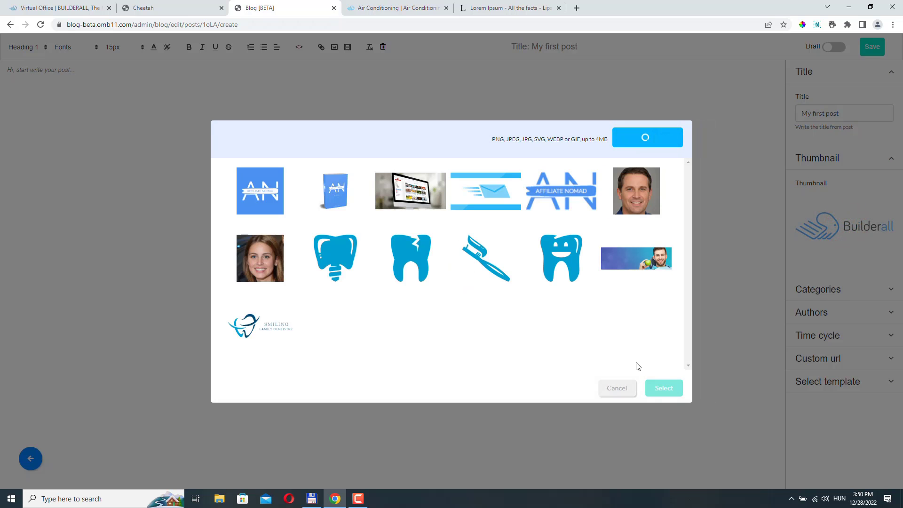
left_click(282, 212)
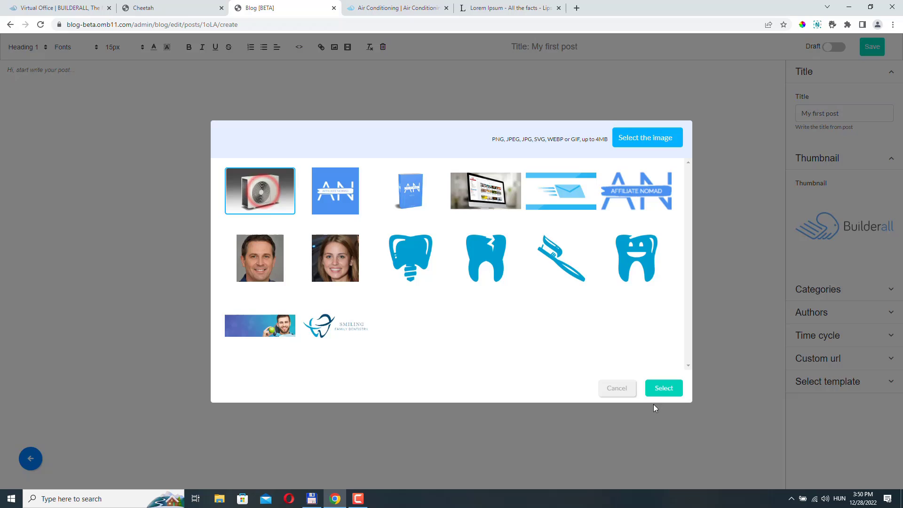
left_click(664, 388)
Assign the post to the DIY category and set its author.
left_click(810, 350)
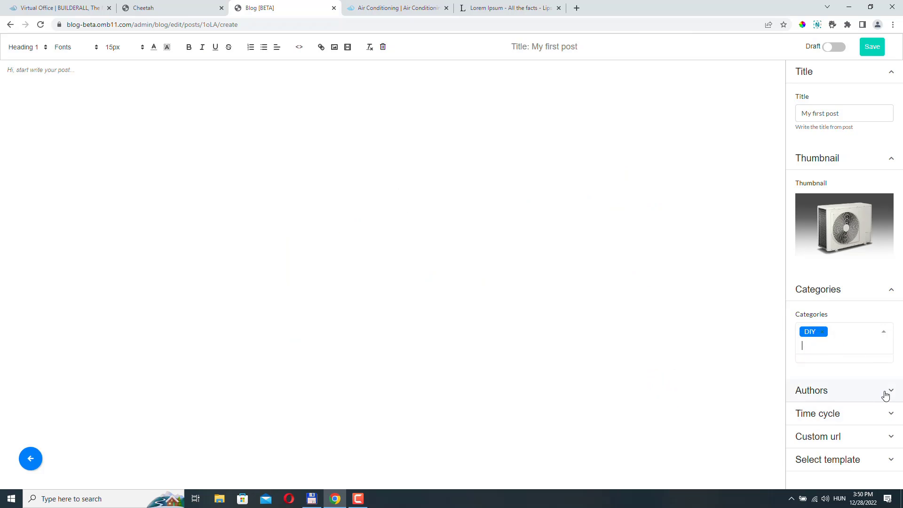
left_click(885, 392)
left_click(847, 375)
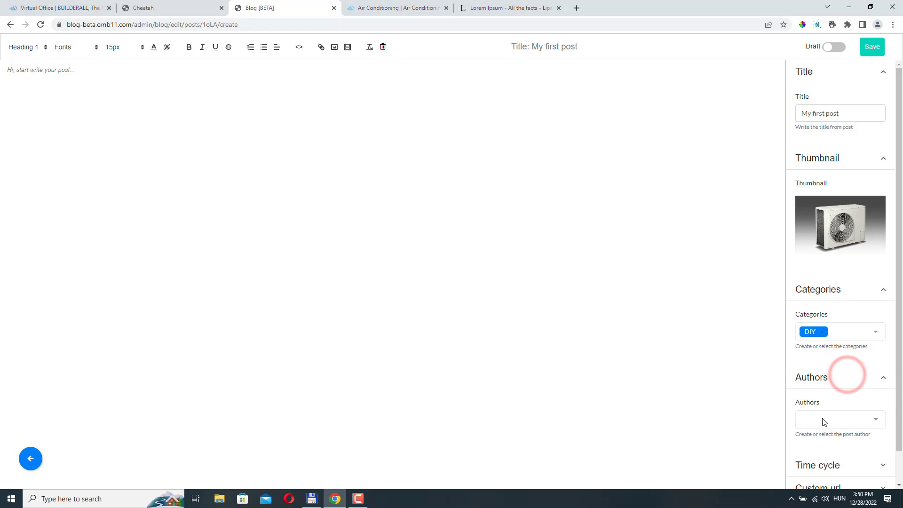
left_click(824, 420)
left_click(818, 401)
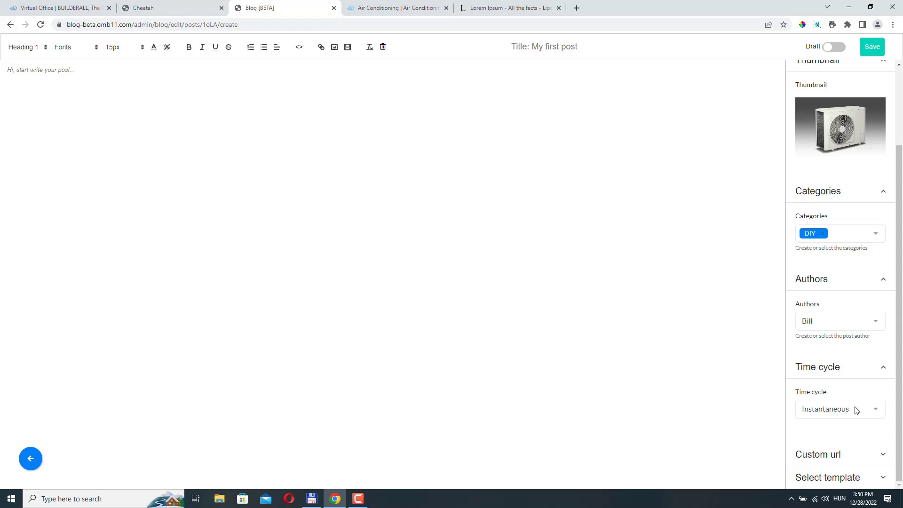
Enable a custom URL of my-first-post for the post.
left_click(845, 451)
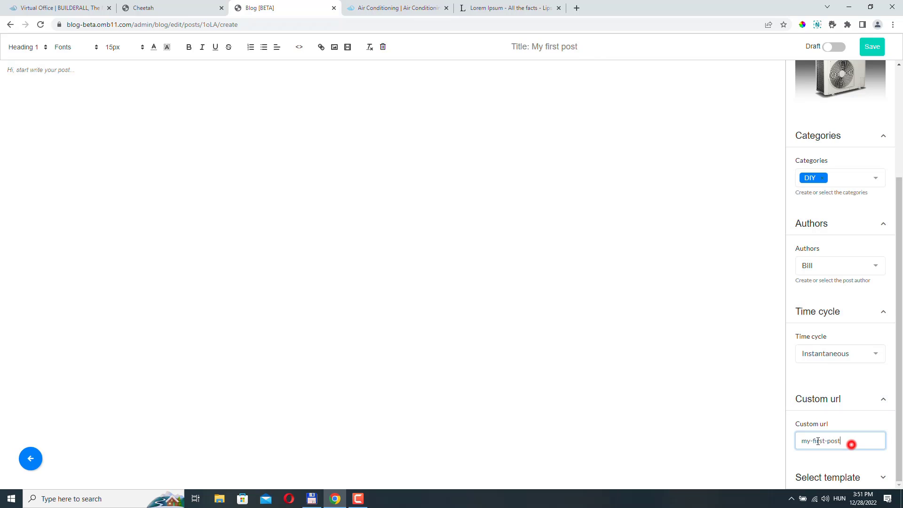
triple_click(852, 445)
left_click(884, 477)
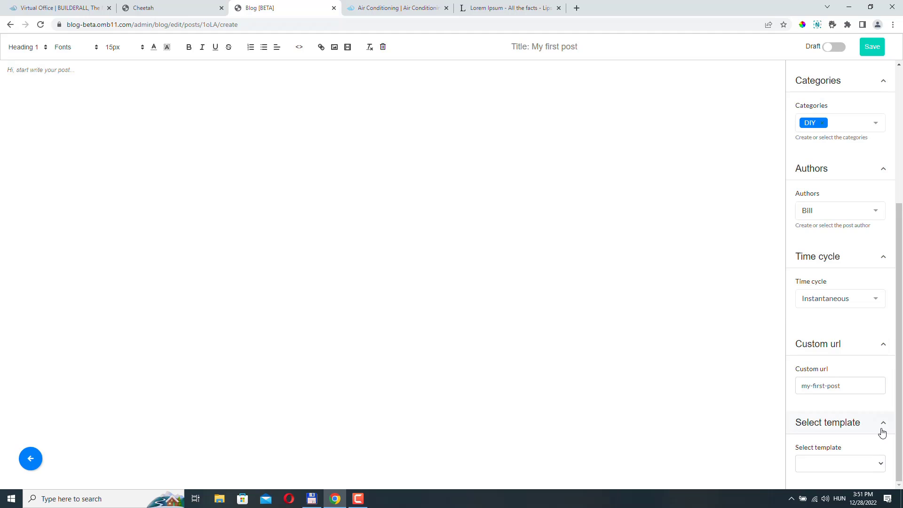
scroll(881, 430, "up", 5)
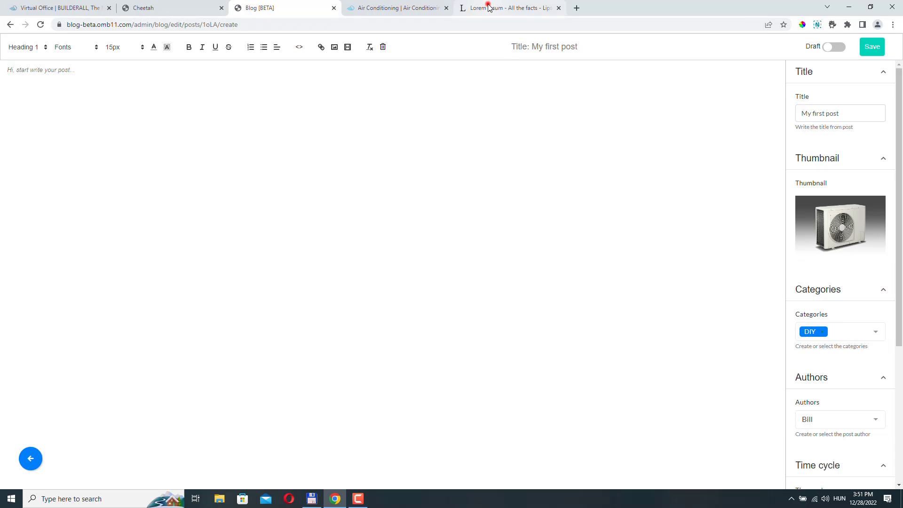
Copy a Lorem Ipsum paragraph from the Lorem Ipsum page.
left_click(471, 8)
left_click_drag(330, 282, 383, 333)
left_click(382, 332)
left_click_drag(439, 301, 235, 209)
key("ctrl+c")
Paste the Lorem Ipsum text into the empty post body as repeated paragraphs.
left_click(287, 10)
left_click(117, 100)
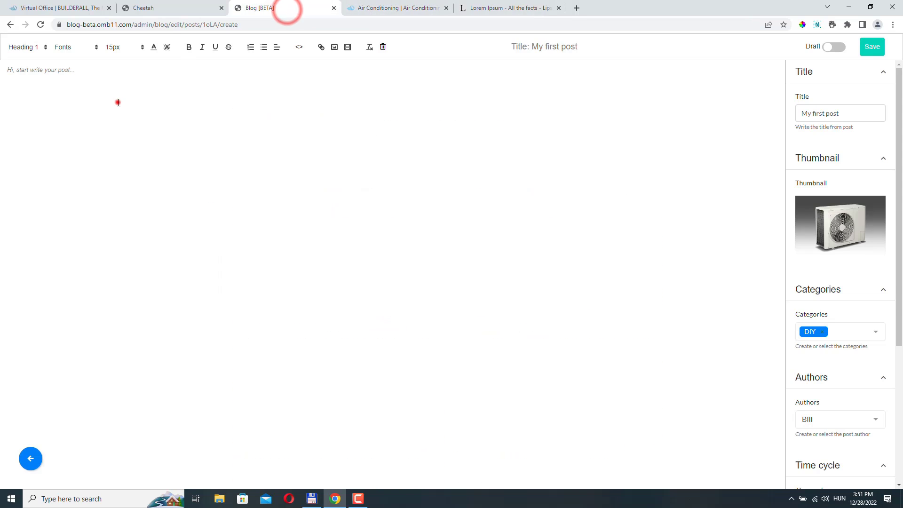
key("ctrl+v")
key("Return")
key("ctrl+v")
key("Return")
key("ctrl+v")
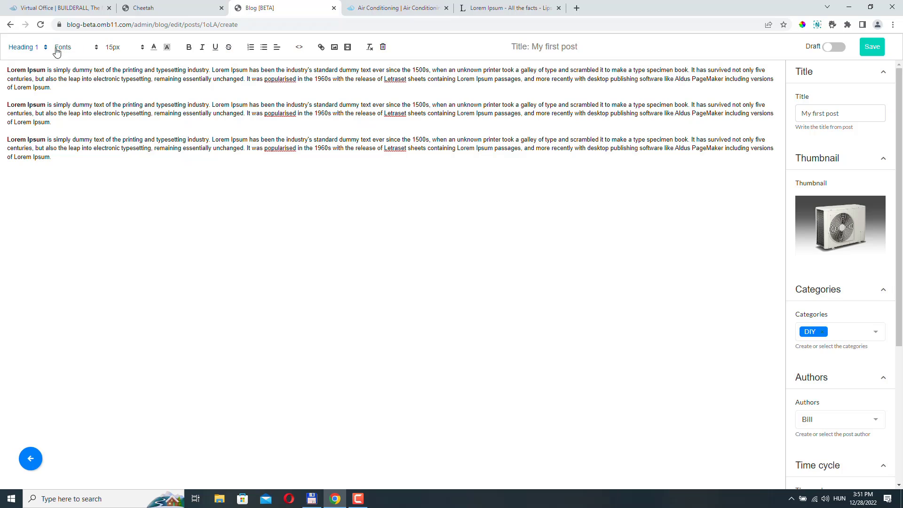
Make most of the first paragraph bold, leaving the Heading 1 format unchanged.
left_click_drag(166, 70, 51, 88)
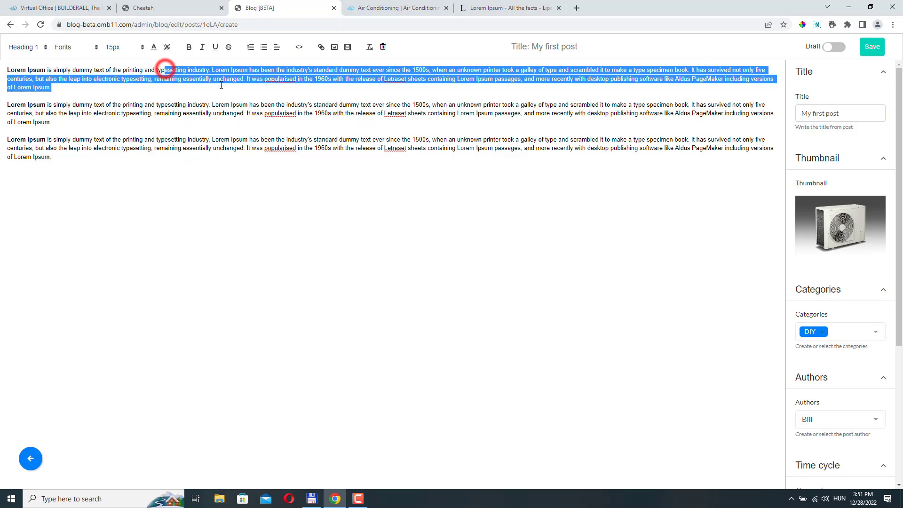
left_click(189, 46)
left_click(215, 113)
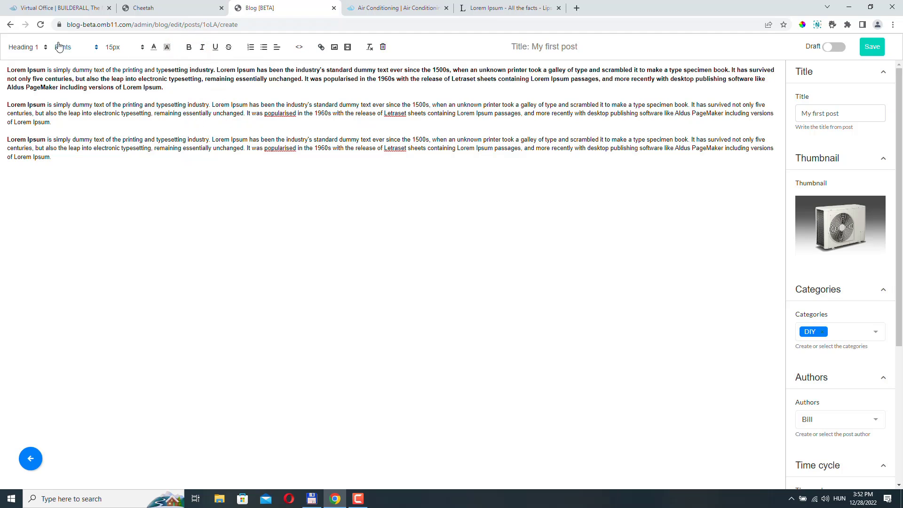
left_click(45, 47)
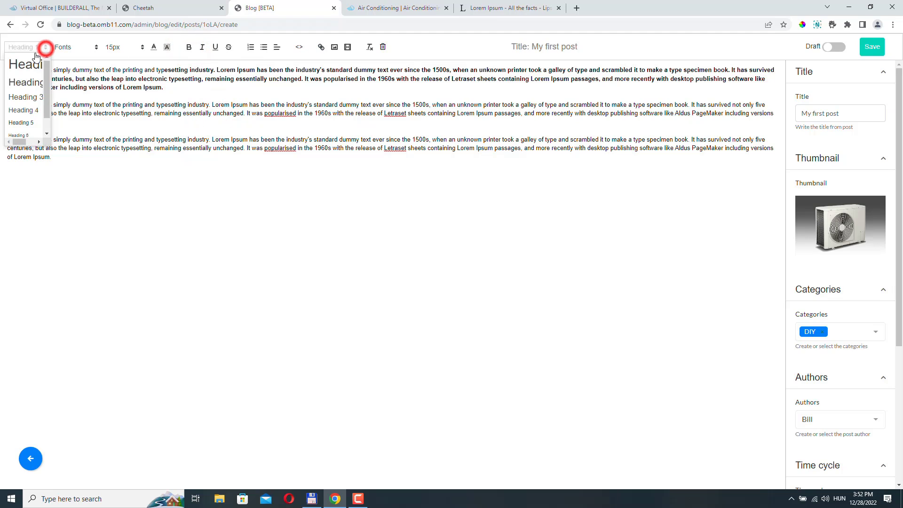
left_click(45, 48)
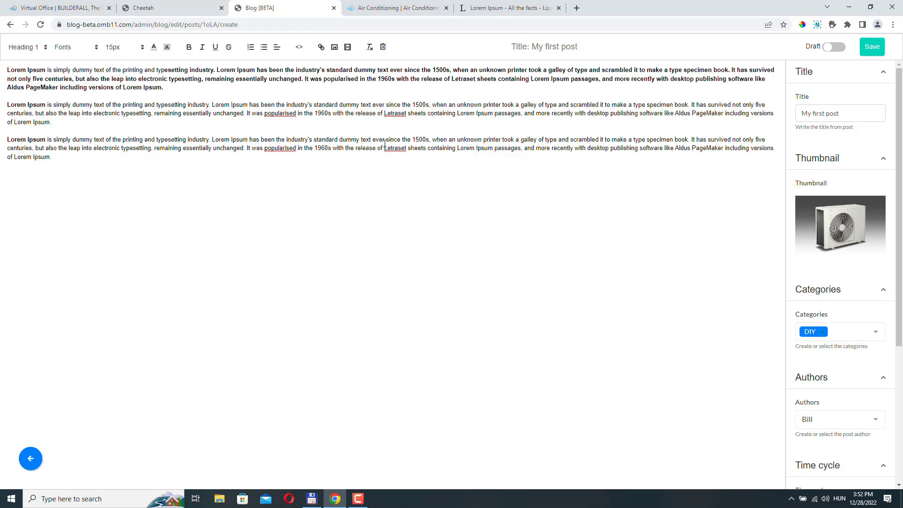
Save My first post and go to the Posts list from the confirmation dialog.
left_click(876, 48)
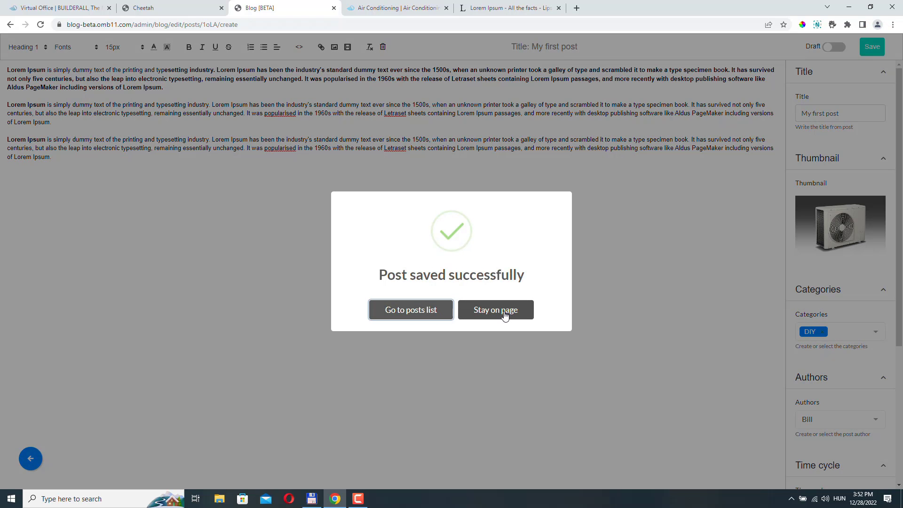
left_click(400, 310)
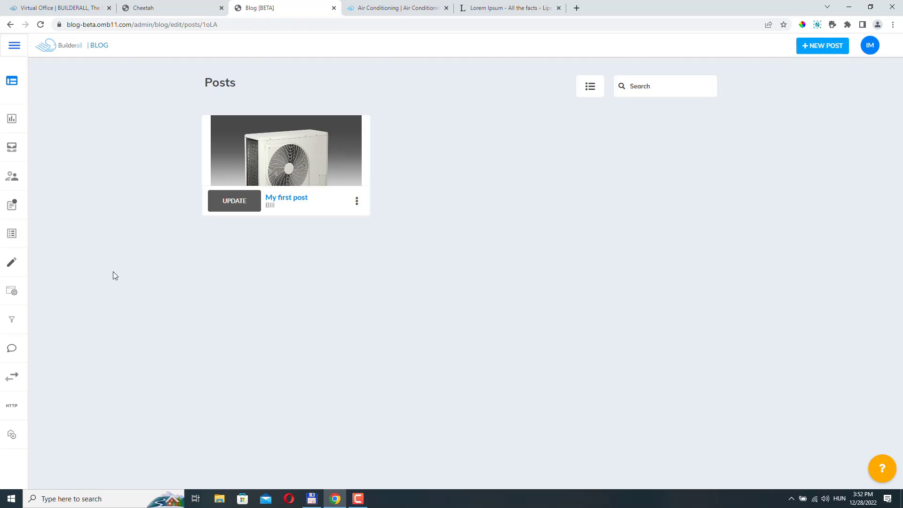
Open the Air Conditioning Blog's Settings and expand the SEO keywords, meta tags and no-index section.
left_click(53, 262)
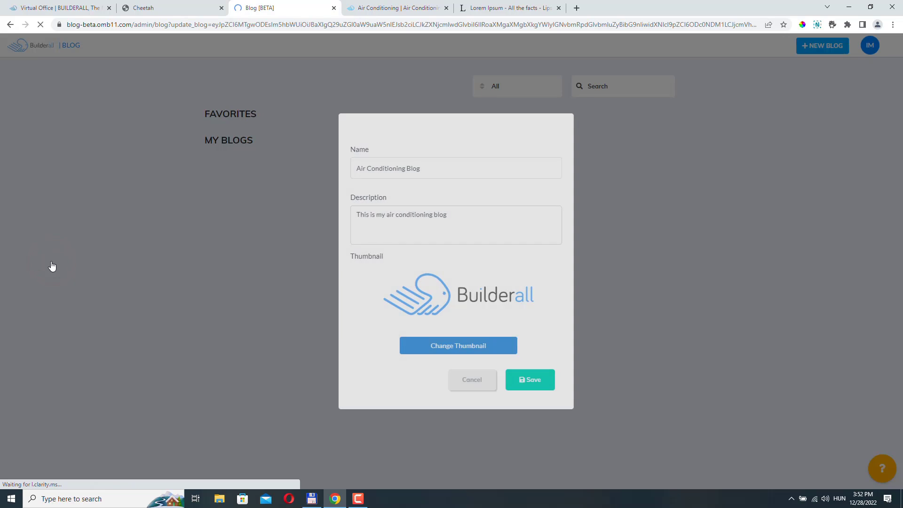
left_click(473, 384)
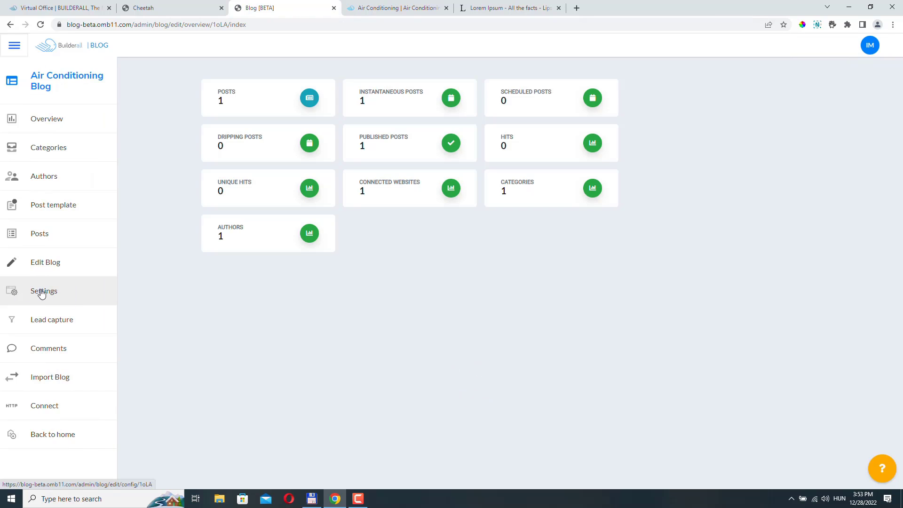
left_click(46, 292)
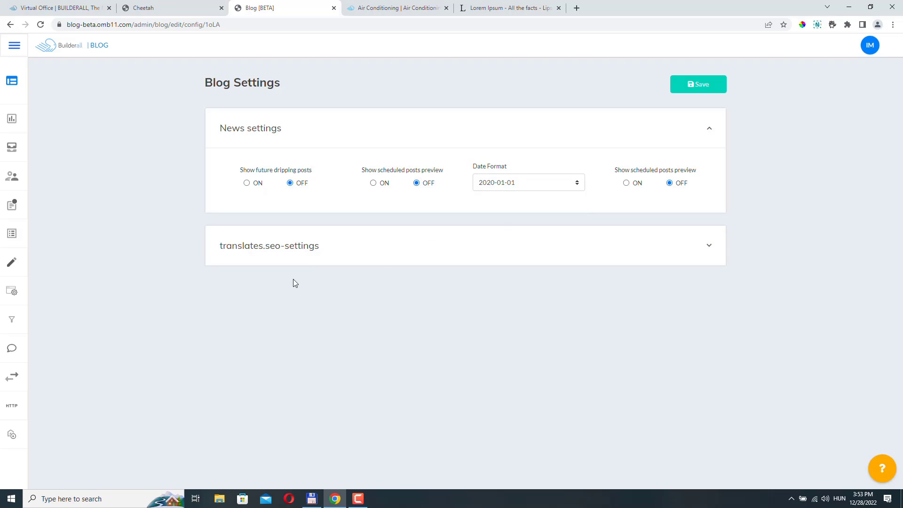
left_click(374, 258)
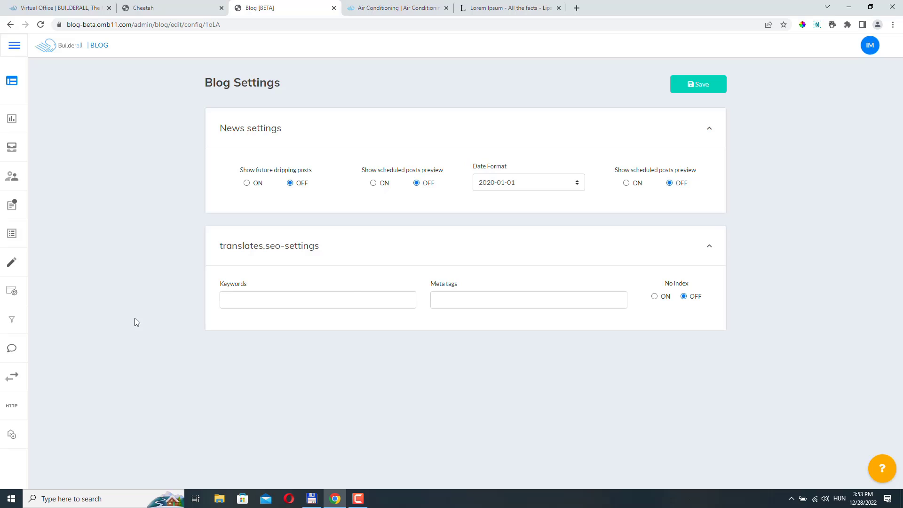
Turn on lead capture, review its button and message sections, then open Comments settings.
left_click(27, 185)
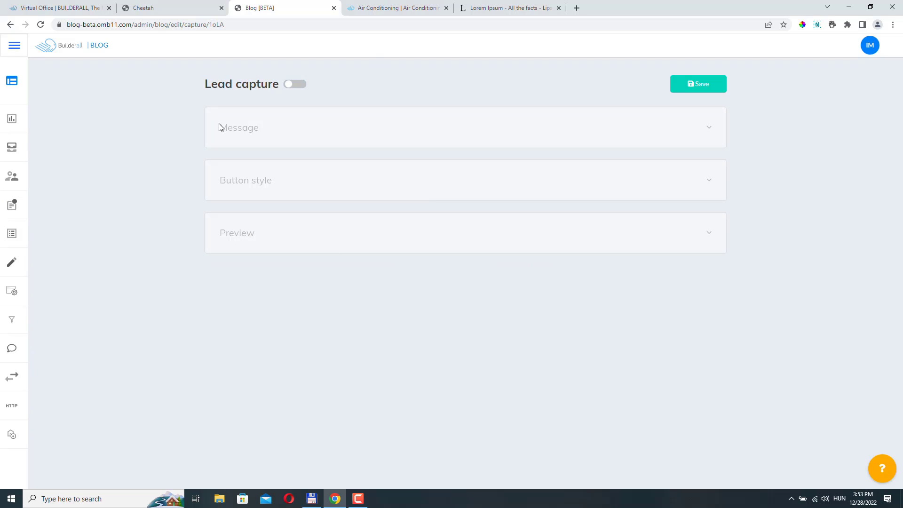
left_click(290, 85)
left_click(252, 231)
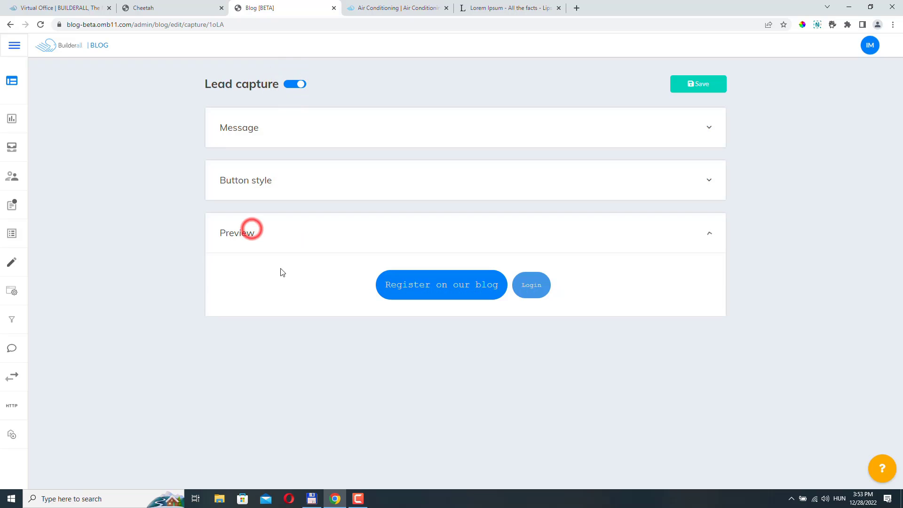
left_click(264, 189)
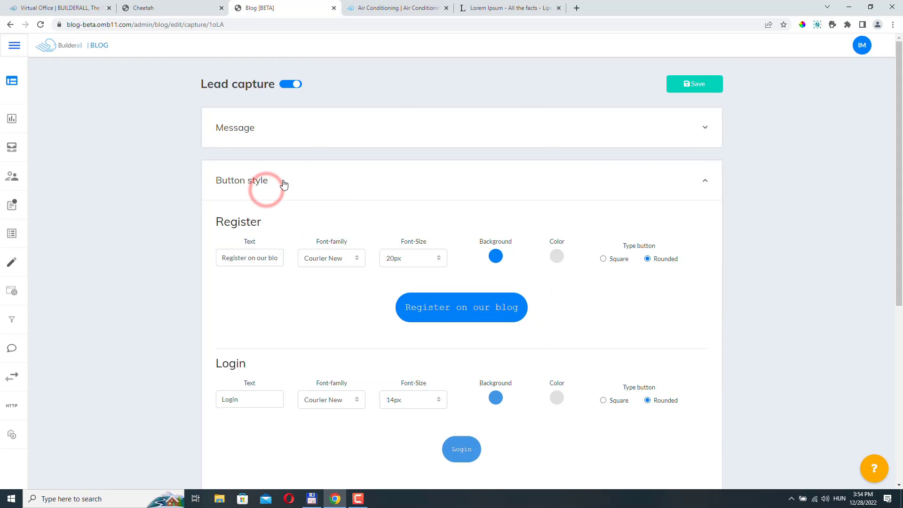
scroll(333, 213, "down", 5)
scroll(533, 238, "up", 4)
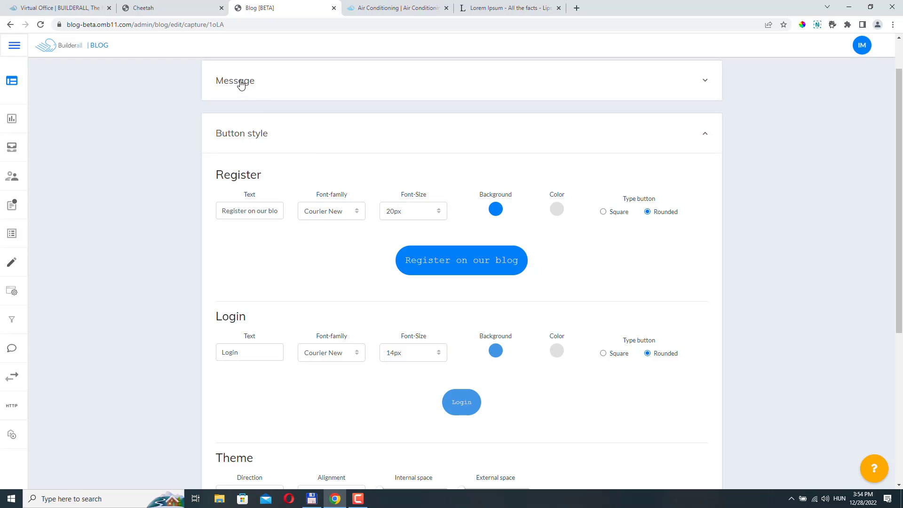
left_click(257, 93)
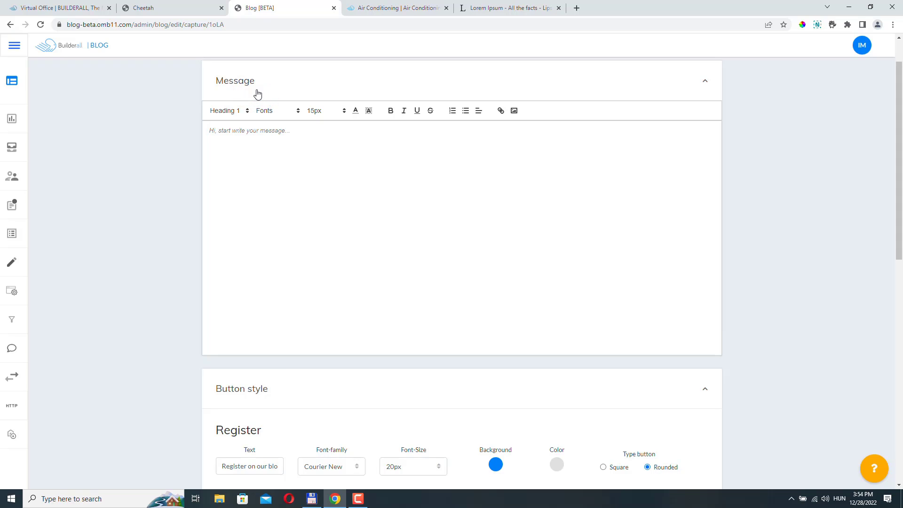
mouse_move(19, 348)
left_click(46, 352)
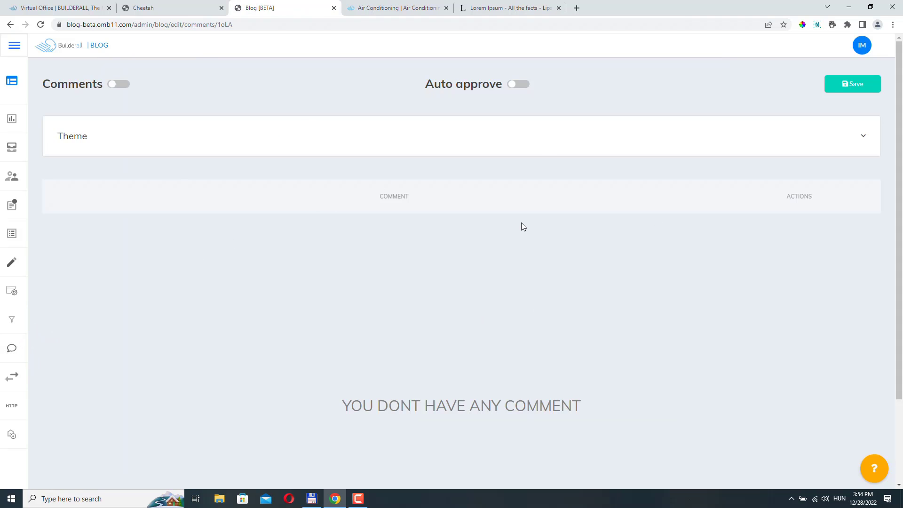
Leave comments off after toggling them, try Auto approve, then go Back to home.
left_click(119, 84)
left_click(119, 83)
left_click(513, 85)
mouse_move(85, 387)
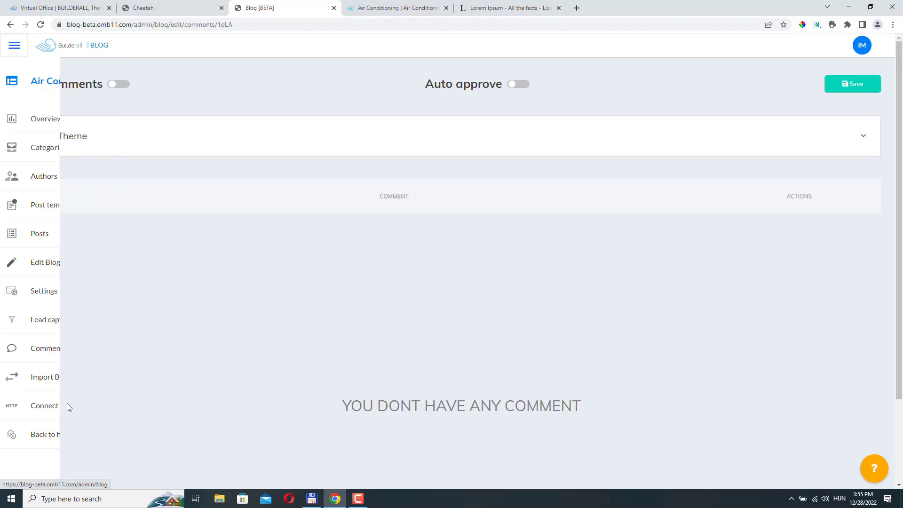
mouse_move(64, 410)
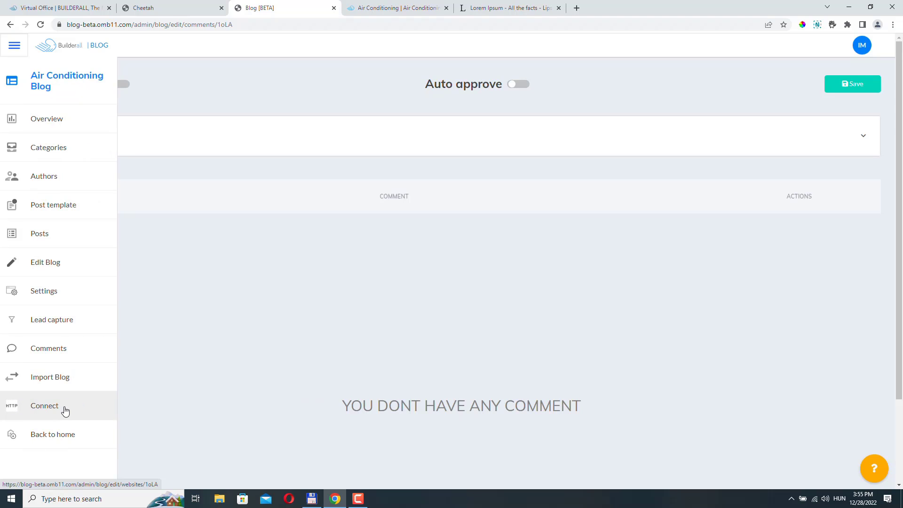
left_click(50, 435)
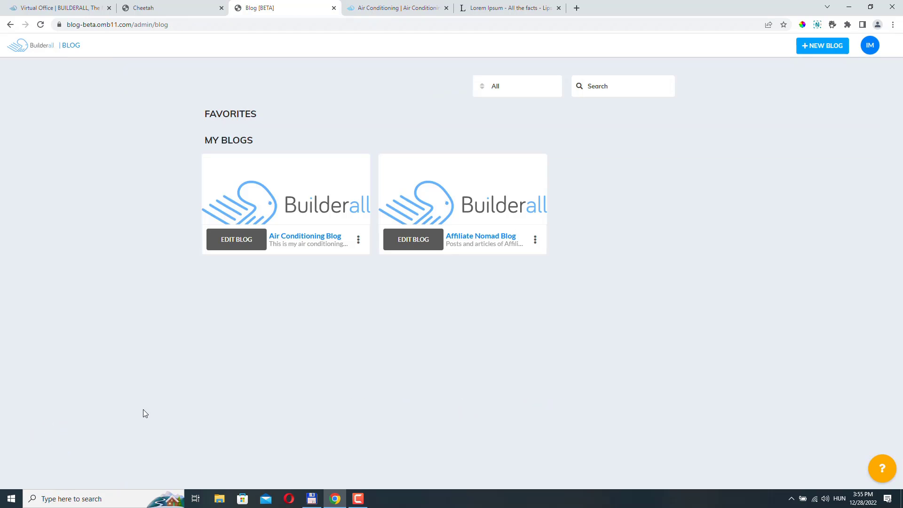
Reload the Air Conditioning site's page list to show Feed and Post, then republish it.
left_click(143, 8)
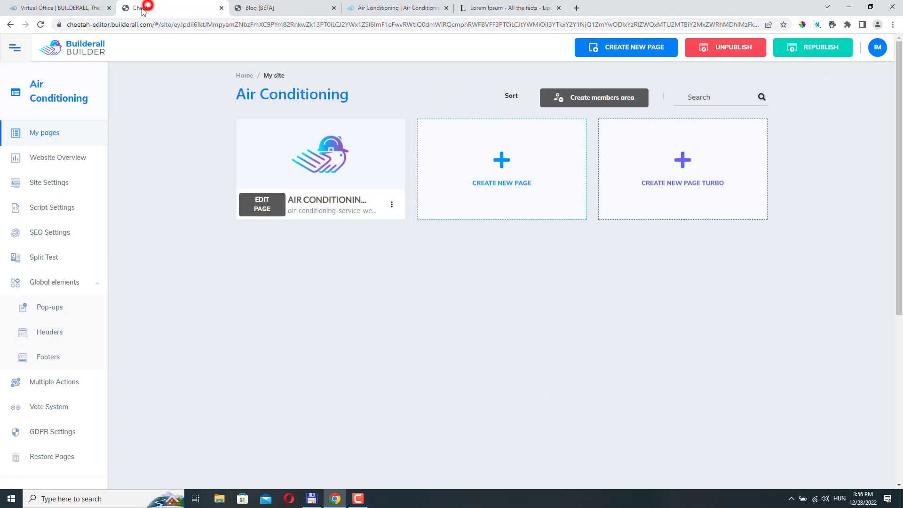
left_click(41, 25)
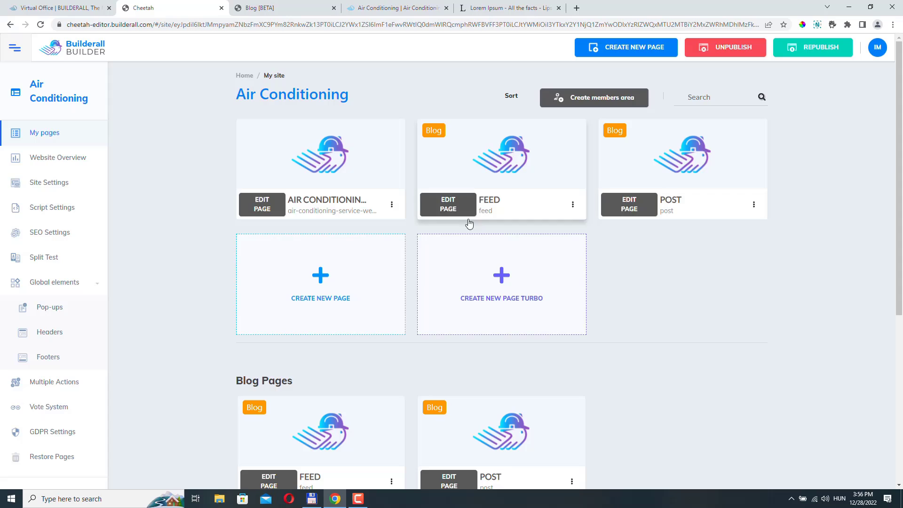
mouse_move(443, 123)
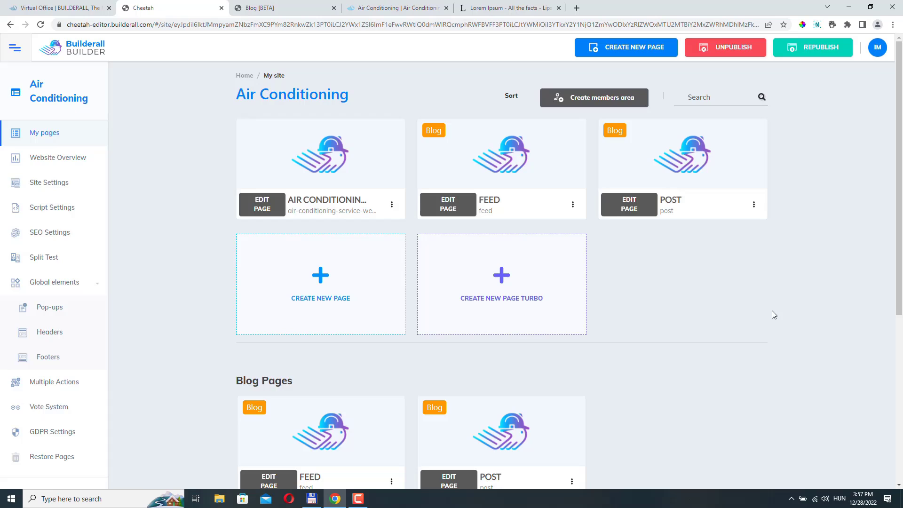
left_click(825, 50)
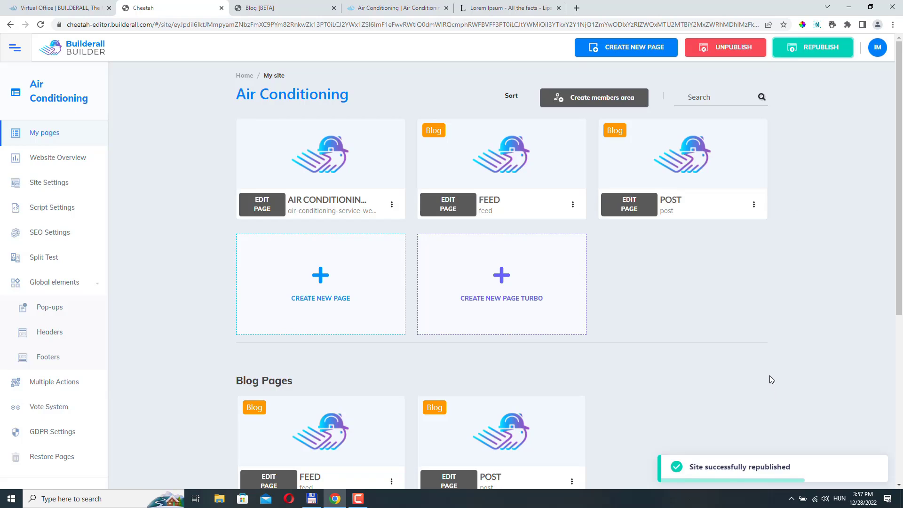
Open the published FEED page from its card menu, then return to the builder tab.
left_click(573, 205)
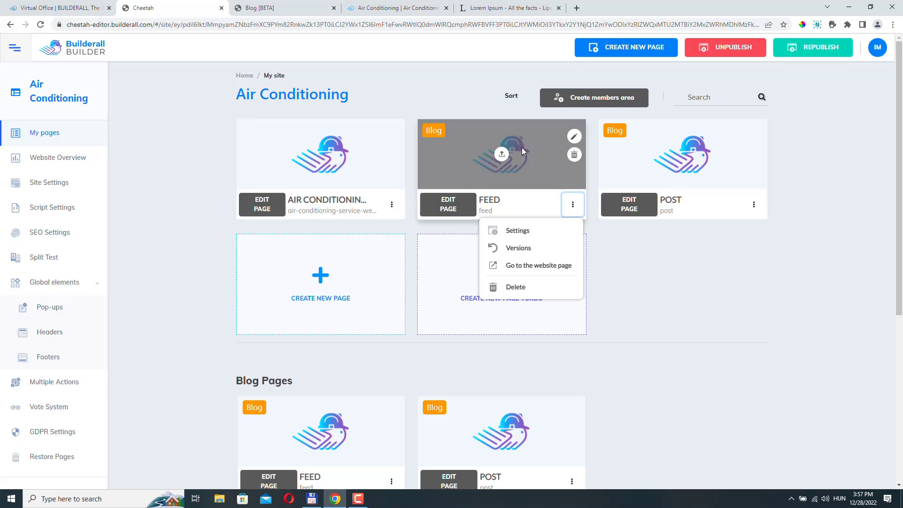
left_click(548, 268)
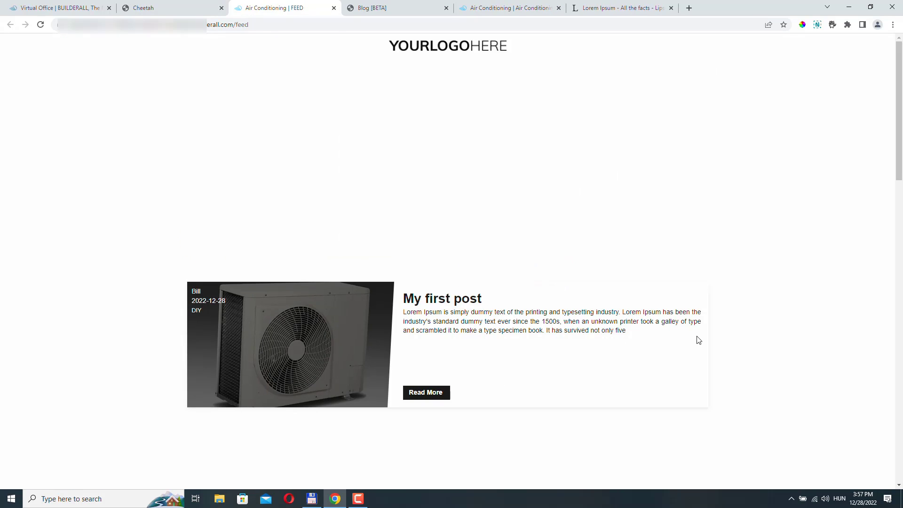
left_click(163, 7)
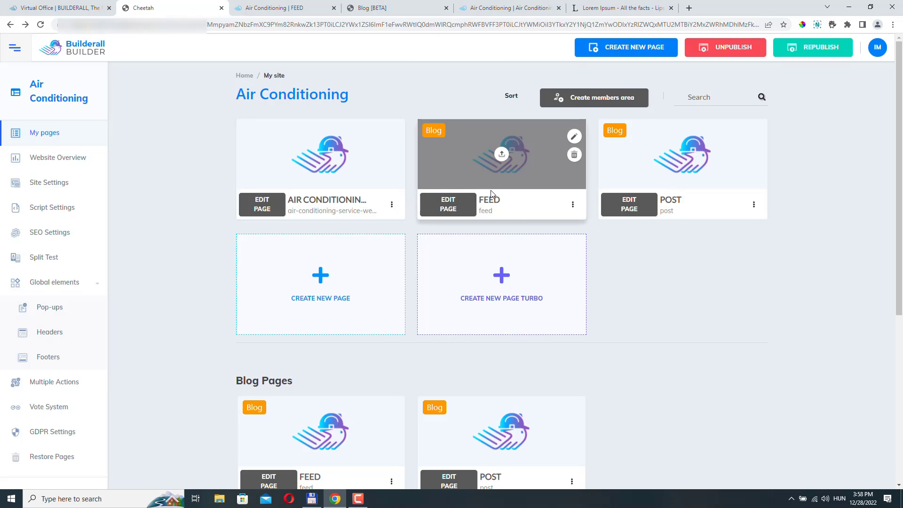
left_click(573, 205)
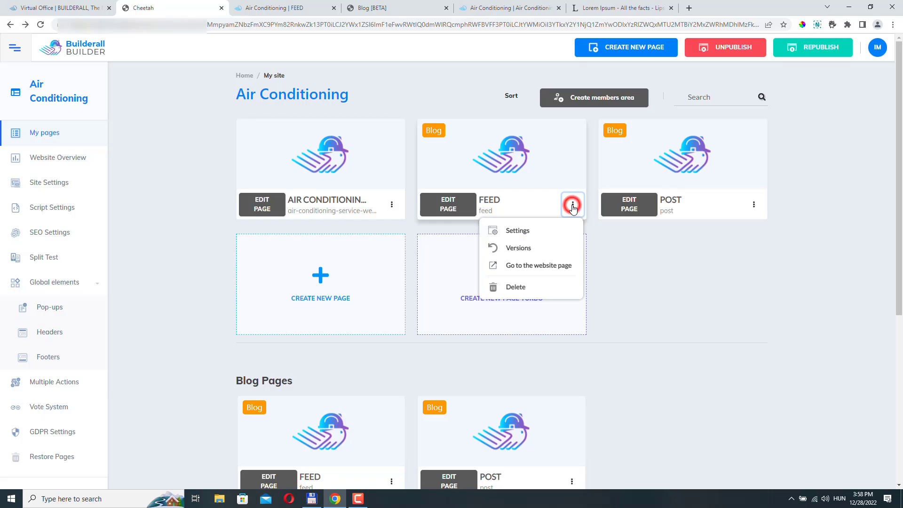
left_click(521, 231)
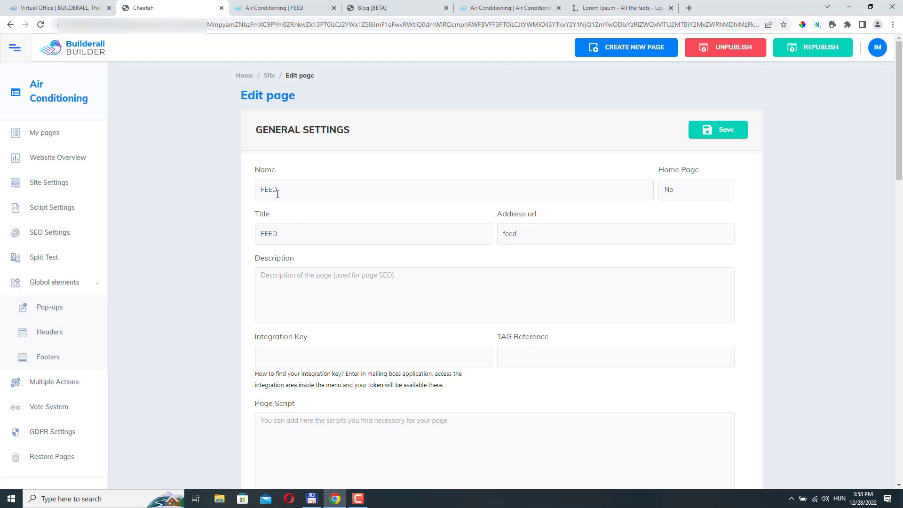
double_click(293, 188)
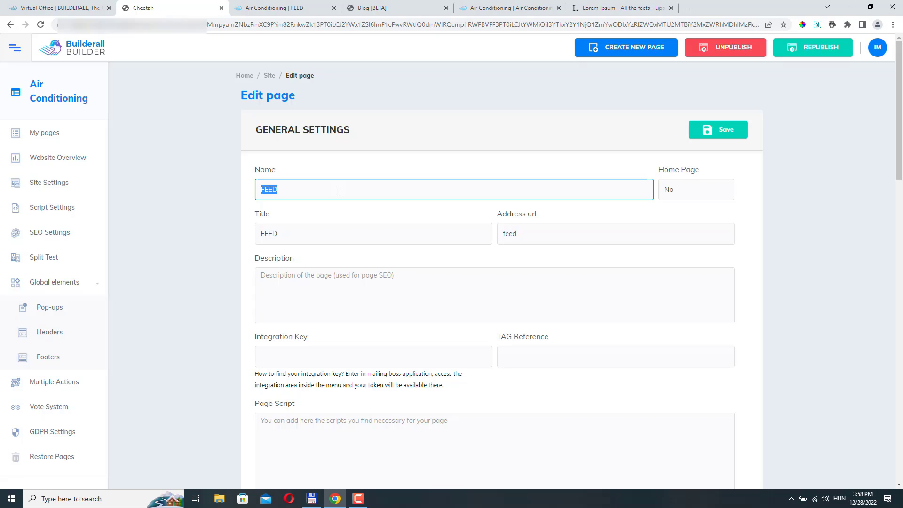
double_click(541, 234)
left_click(536, 233)
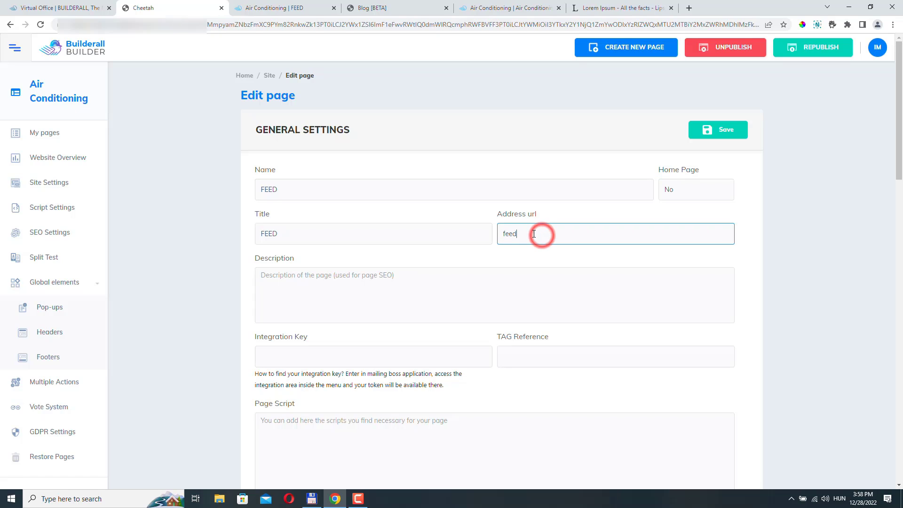
double_click(530, 232)
left_click(9, 24)
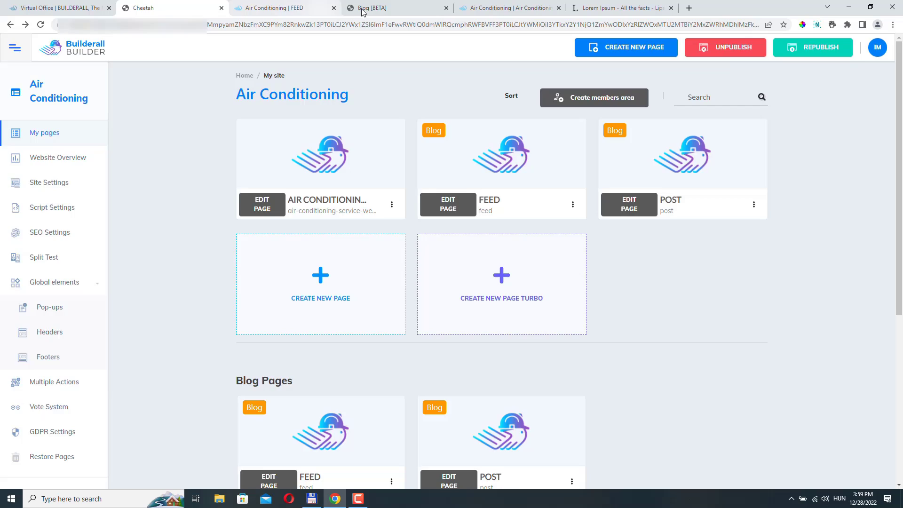
On the live FEED page, open My first post via its Read More link.
left_click(302, 8)
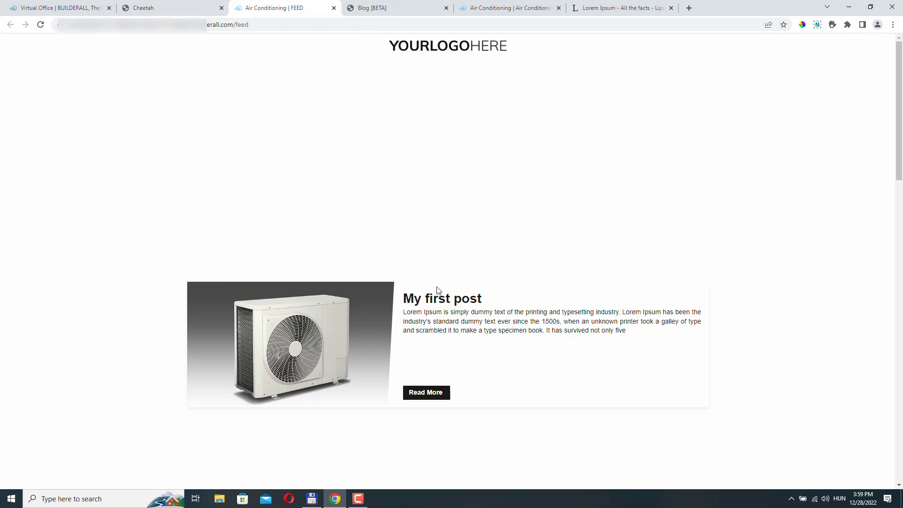
left_click(429, 395)
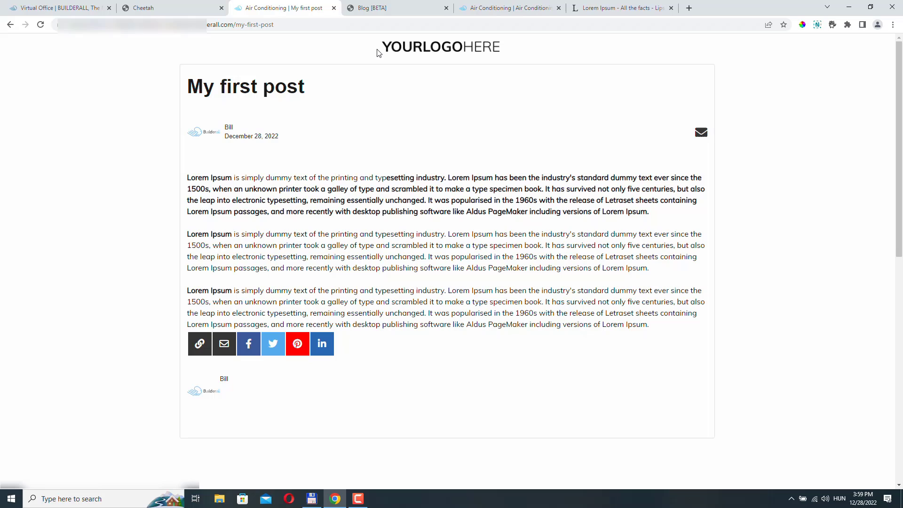
Switch from the builder tab to the published My first post tab to view the article.
left_click(188, 7)
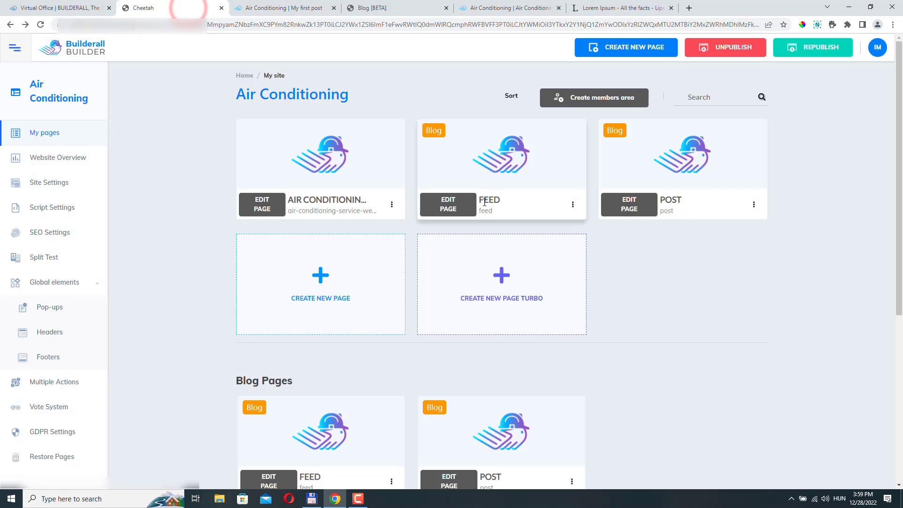
mouse_move(470, 162)
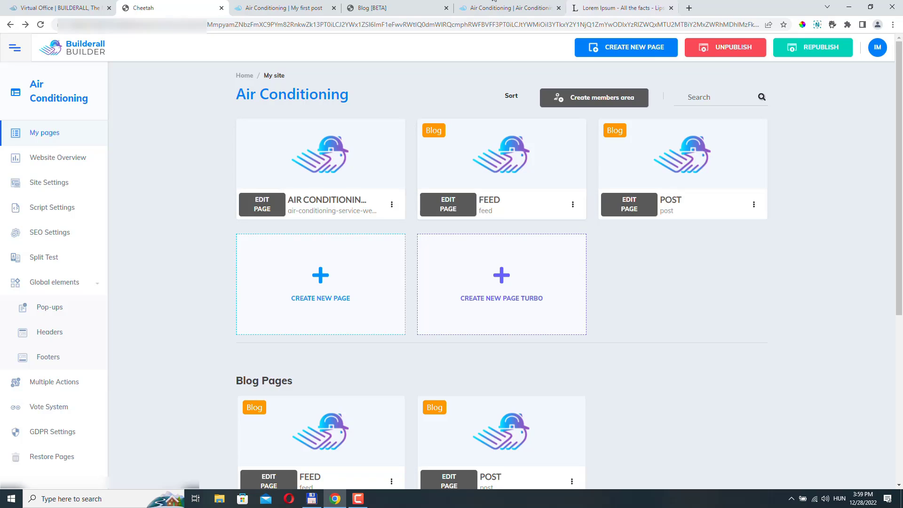
left_click(264, 8)
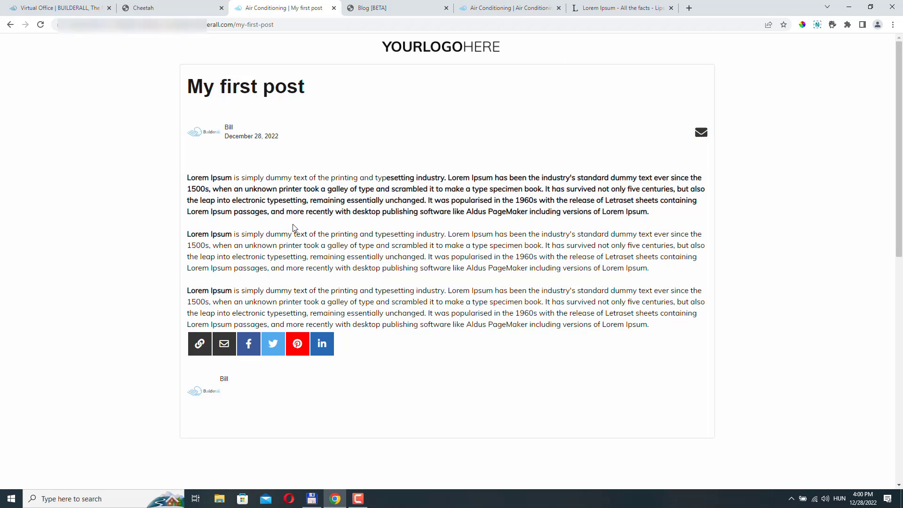
left_click(288, 8)
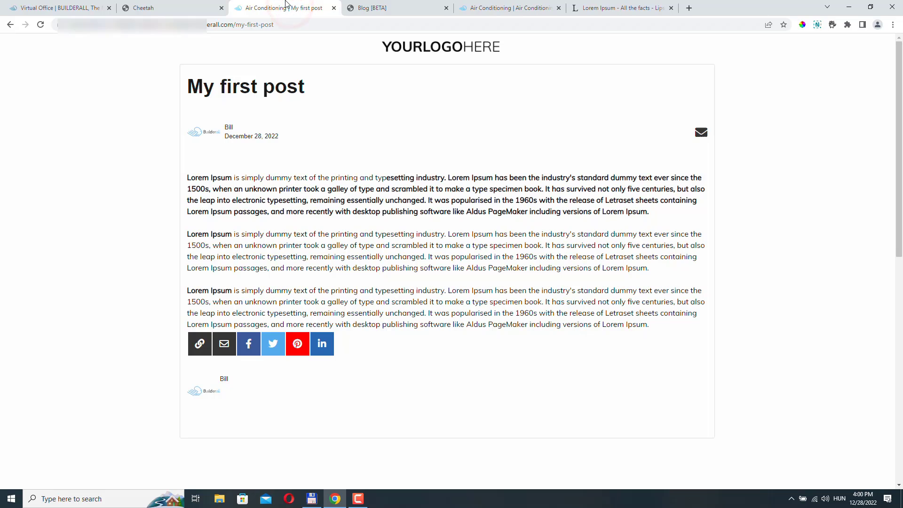